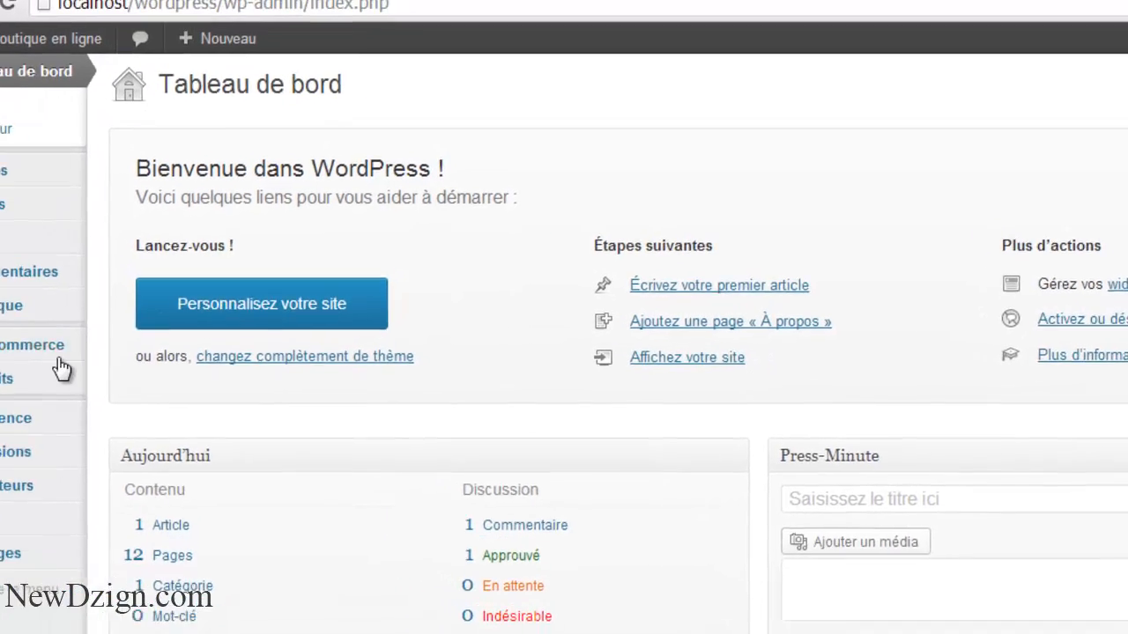
# Step: Open the WooCommerce settings and set the store's base location to France
pyautogui.moveTo(131, 406)
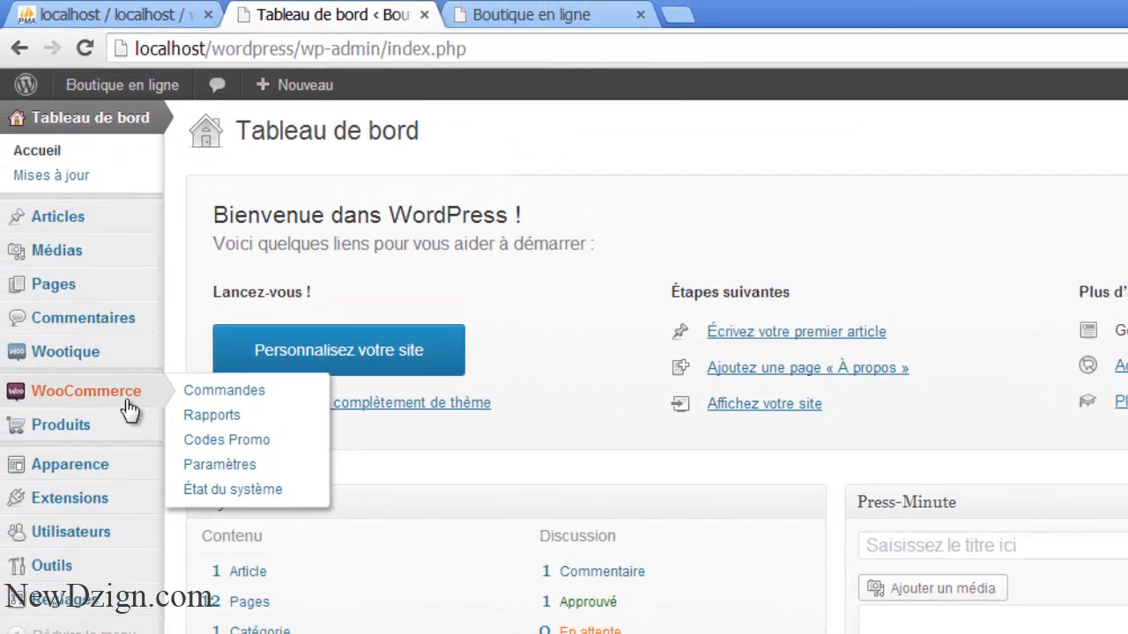
pyautogui.click(179, 465)
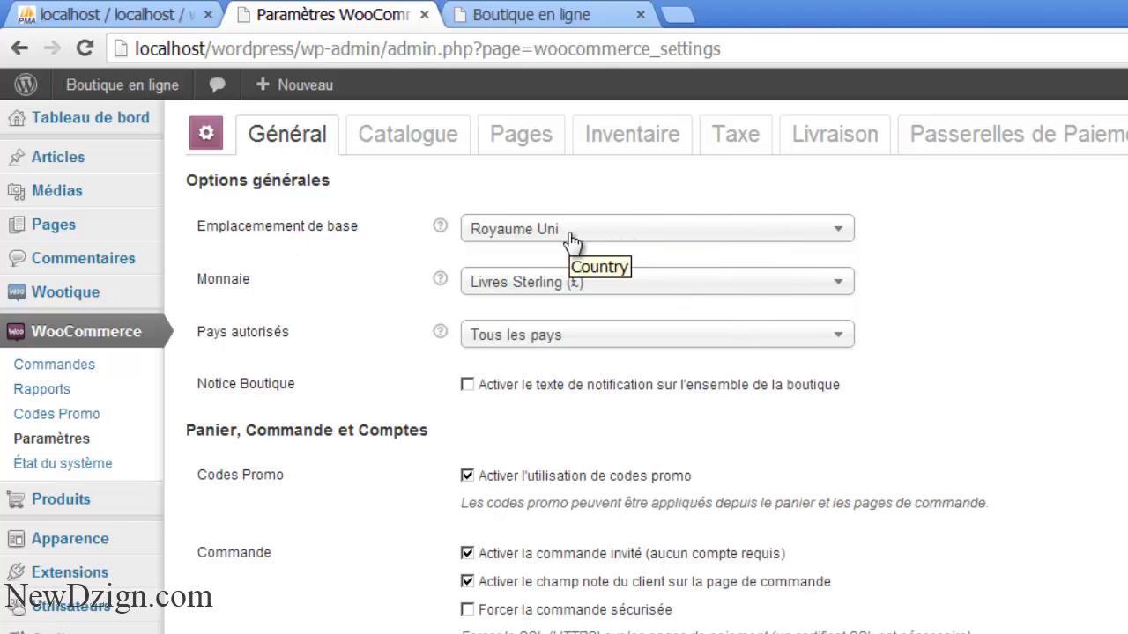
pyautogui.click(615, 241)
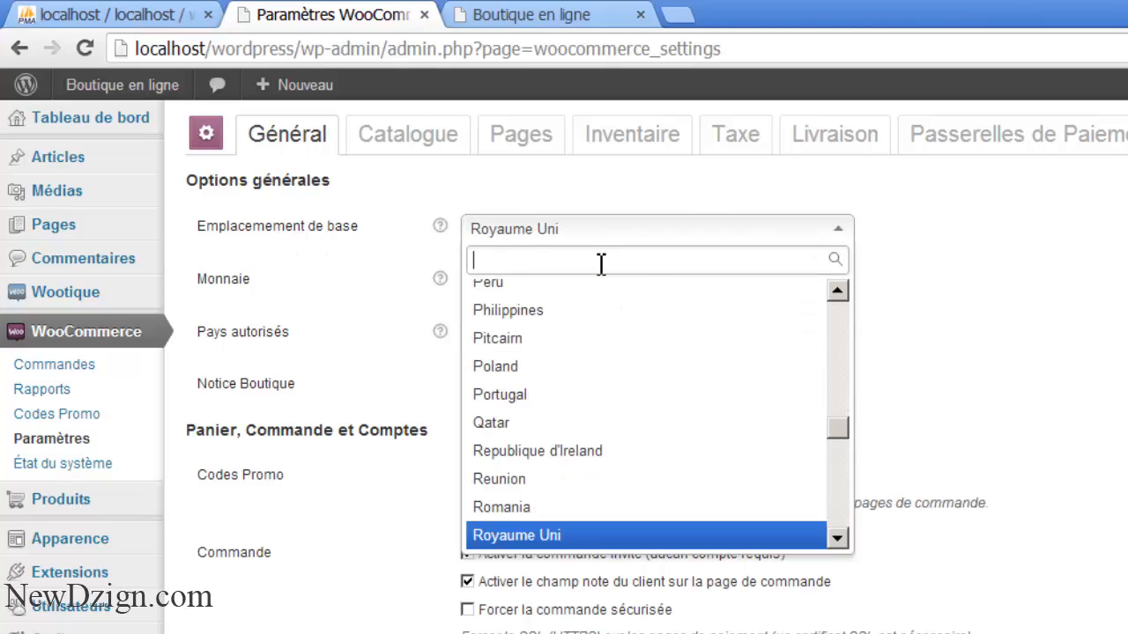
pyautogui.write('fRANCE')
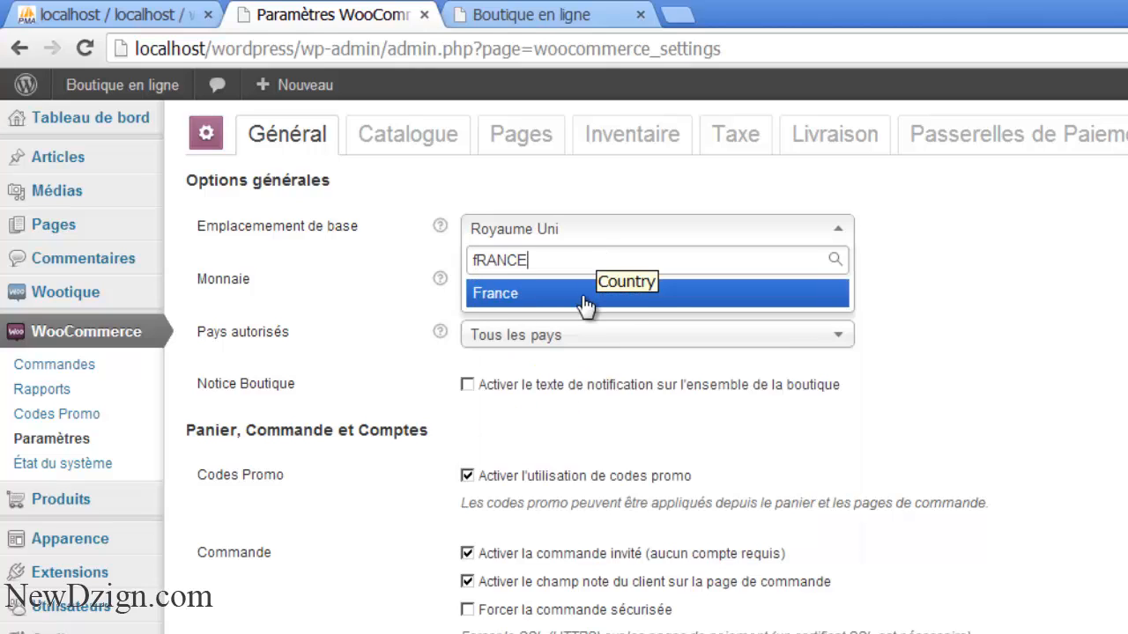
pyautogui.click(584, 299)
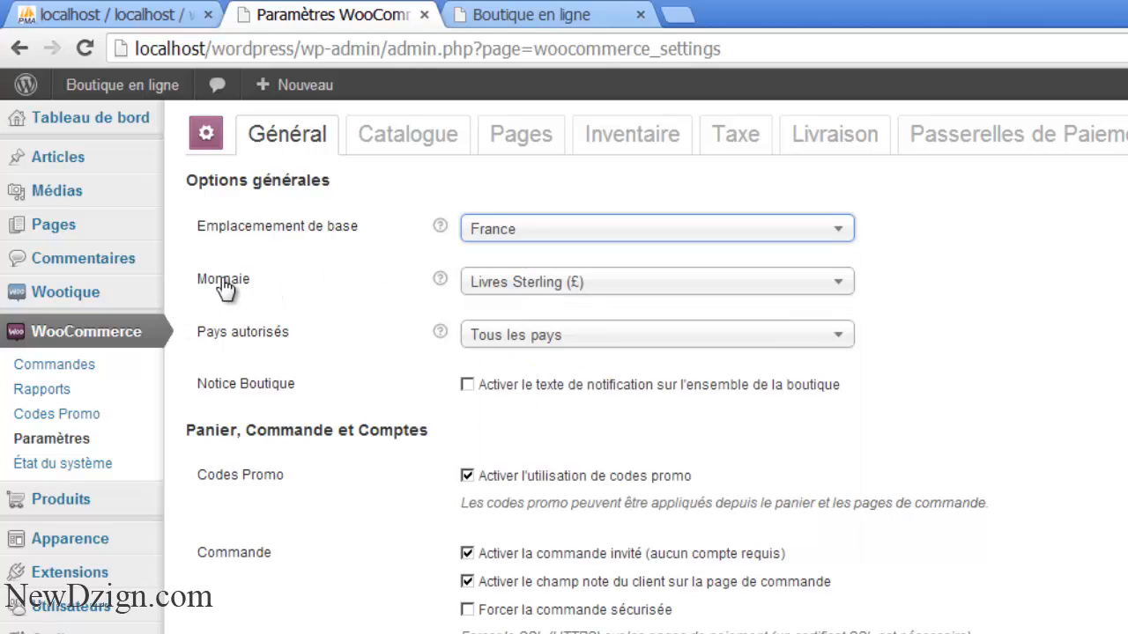
# Step: Set the store currency to Euros (€) in the general options
pyautogui.click(515, 295)
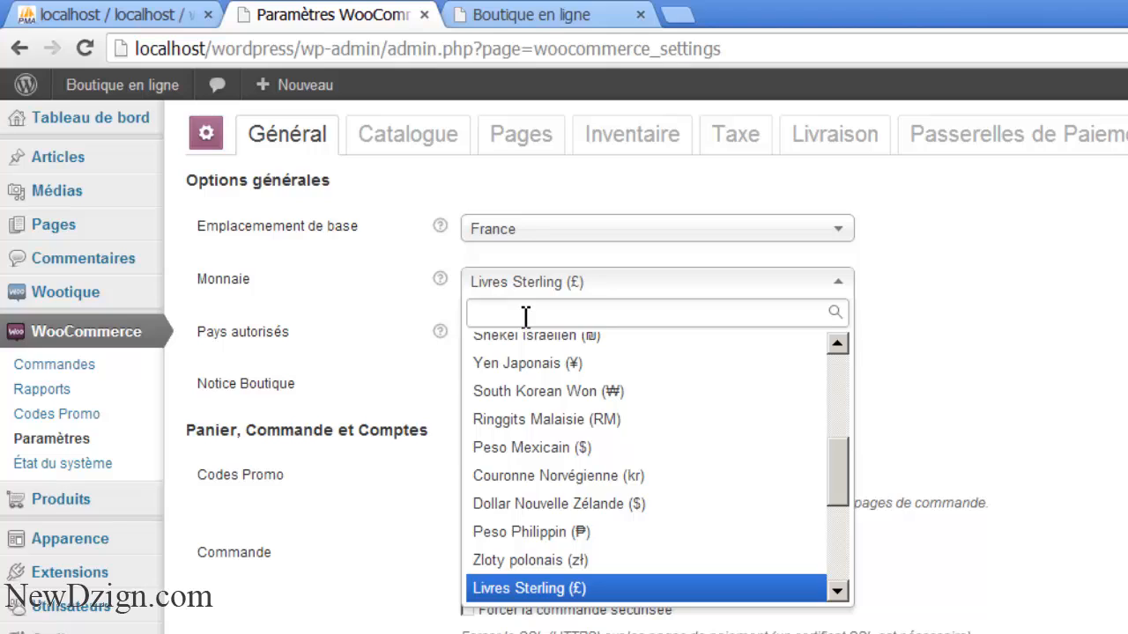
pyautogui.write('ERO')
pyautogui.press('BackSpace')
pyautogui.press('BackSpace')
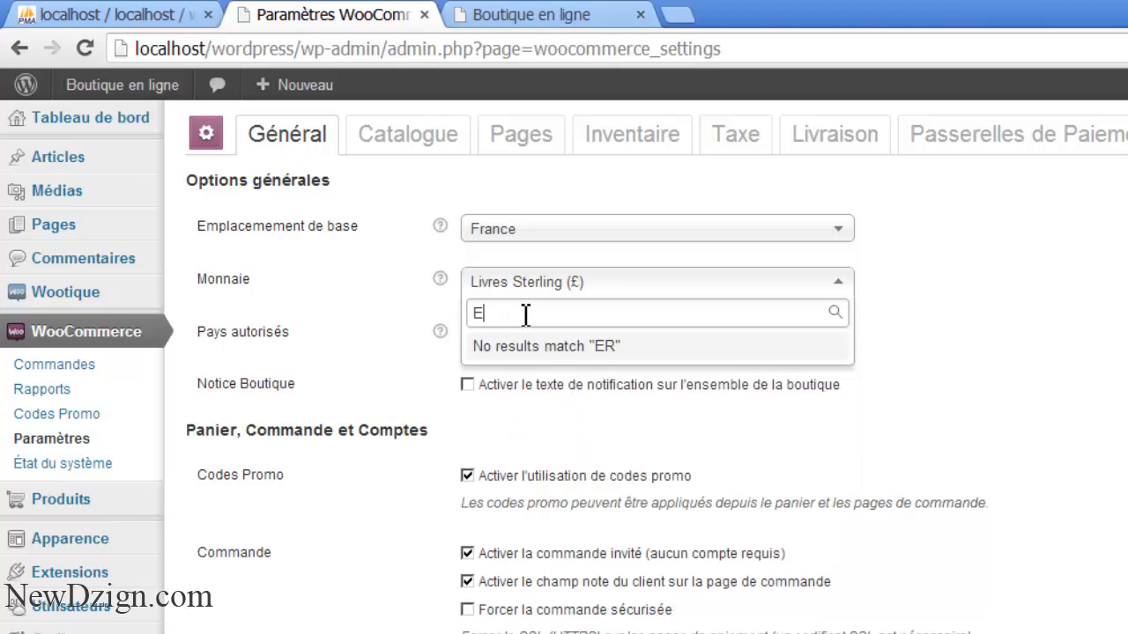
pyautogui.write('URO')
pyautogui.click(523, 349)
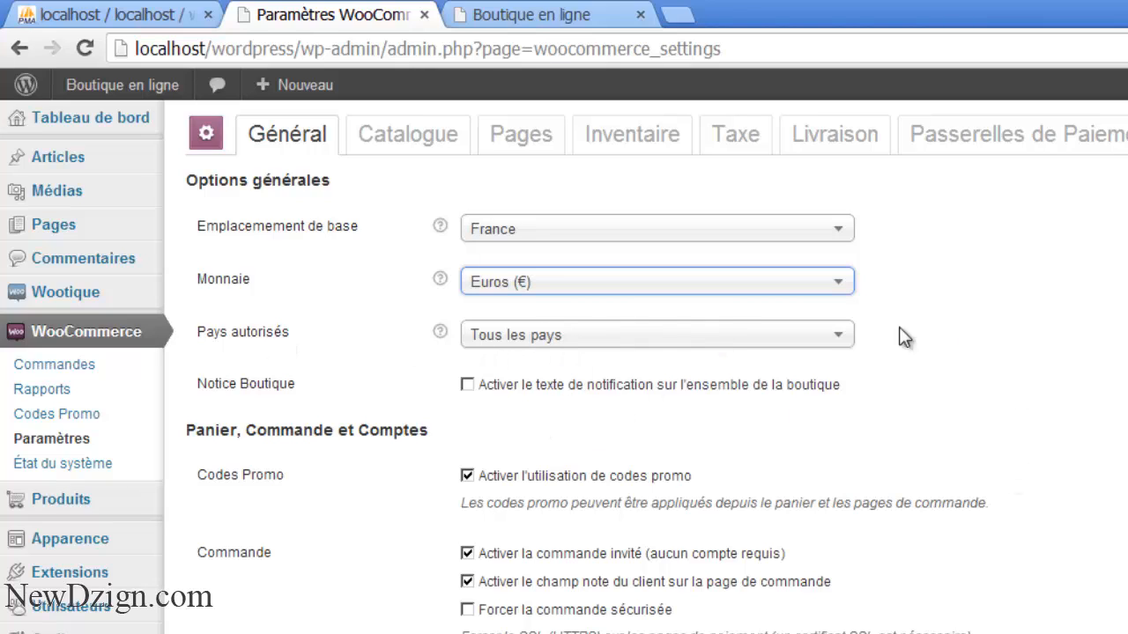
# Step: Save the general settings with all countries allowed and reload the storefront to check the cart currency
pyautogui.click(837, 339)
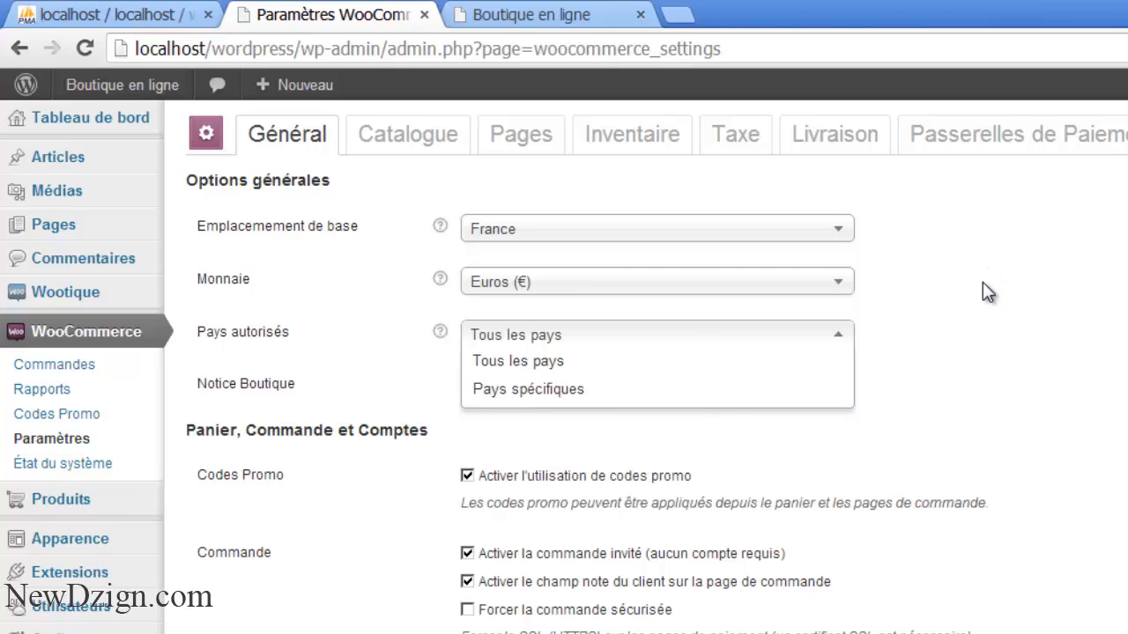
pyautogui.click(995, 357)
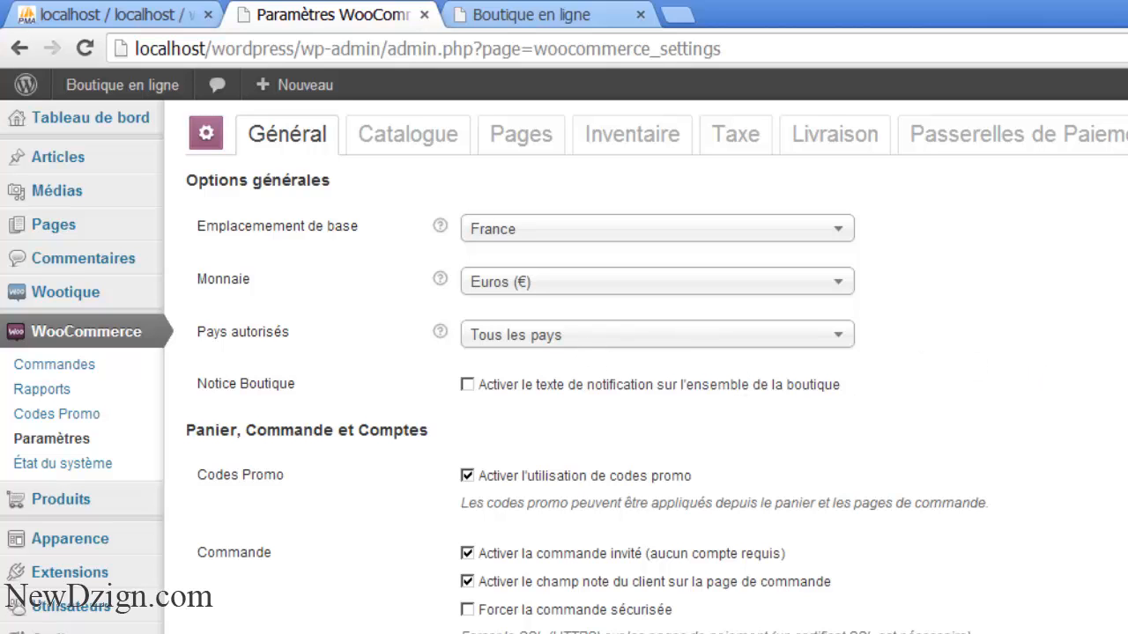
pyautogui.scroll(-4, 564, 367)
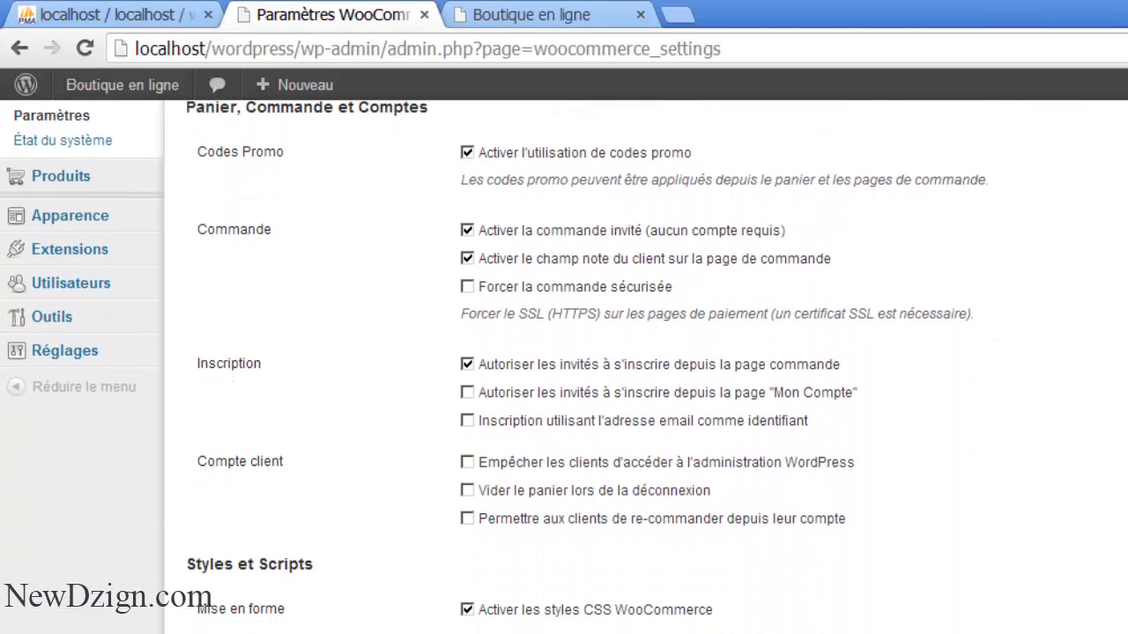
pyautogui.scroll(-5, 564, 367)
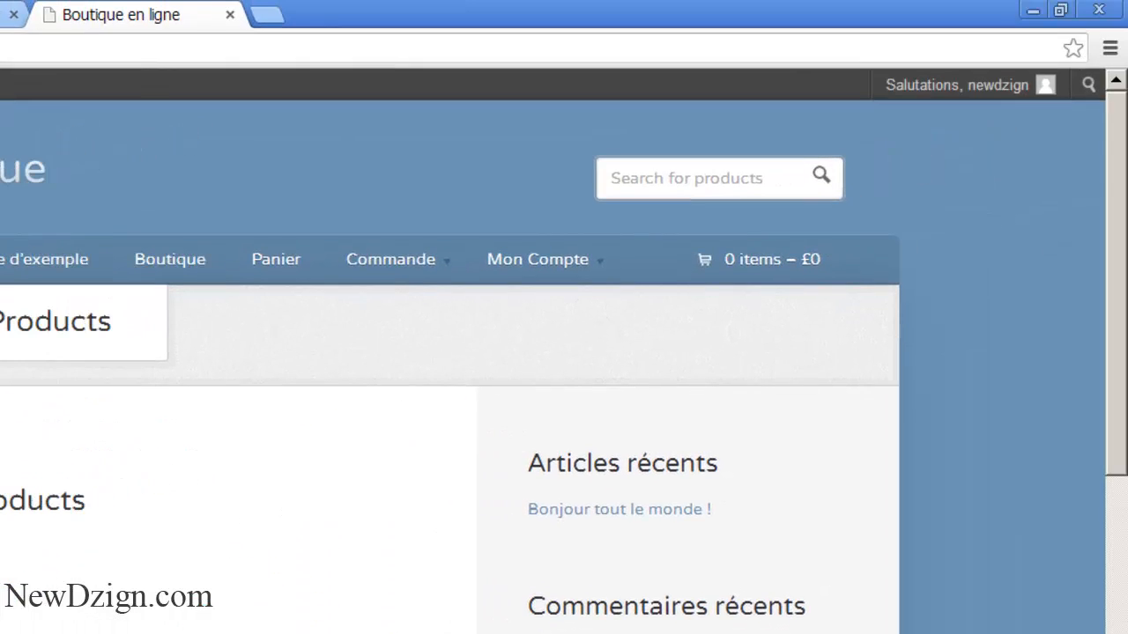
pyautogui.press('F5')
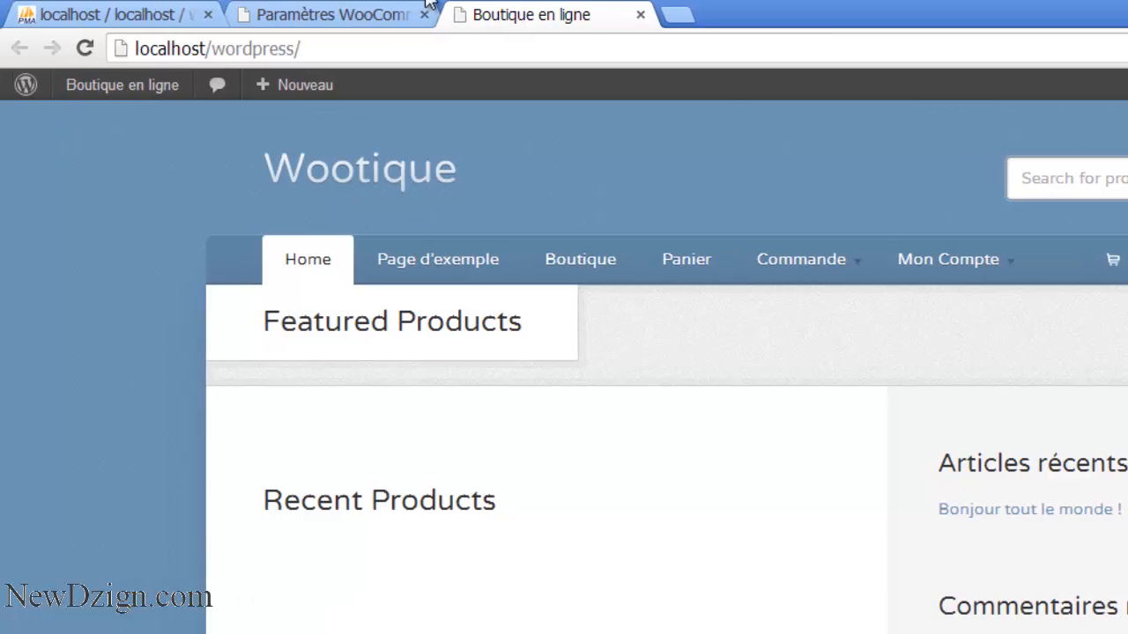
# Step: Return to the admin, open the Wootique Theme Options and save them with the text-based site title enabled
pyautogui.click(344, 19)
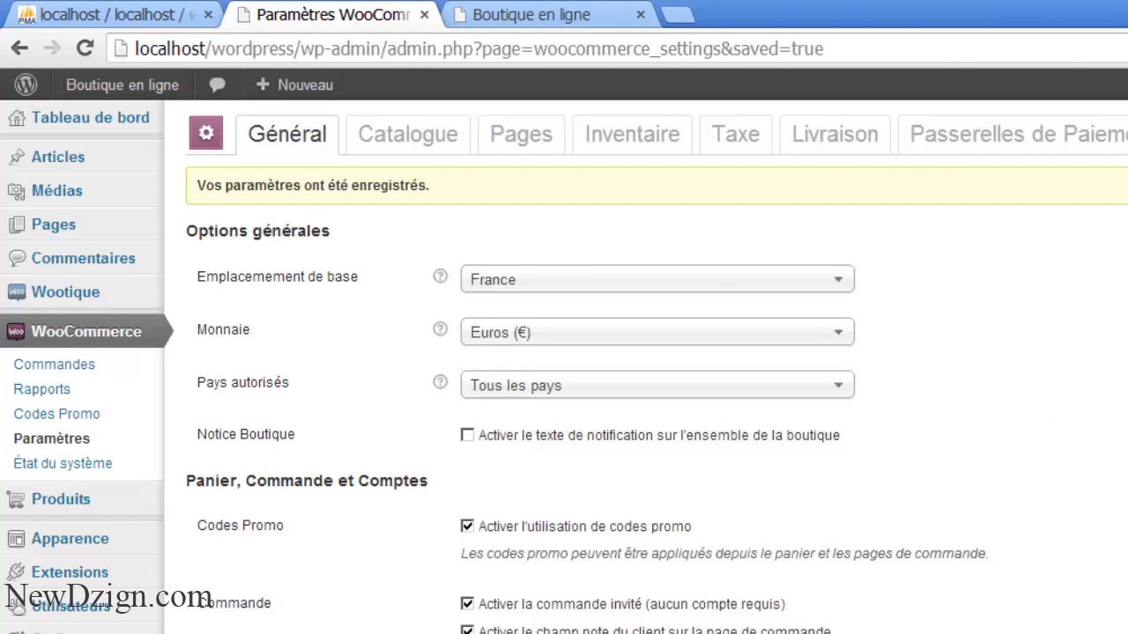
pyautogui.moveTo(36, 297)
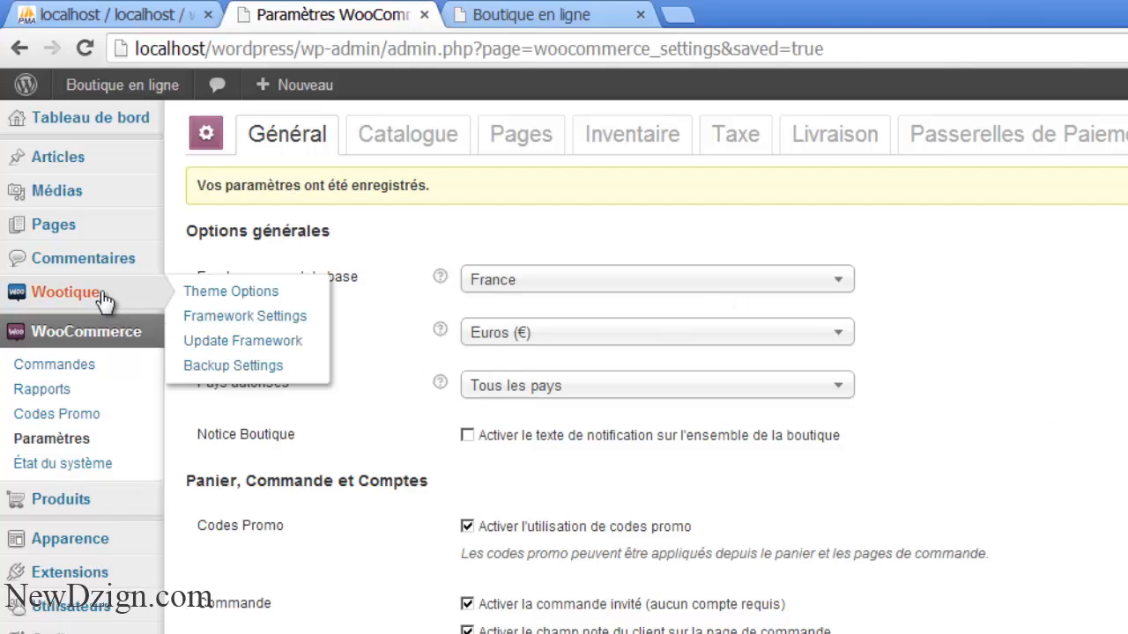
pyautogui.click(220, 302)
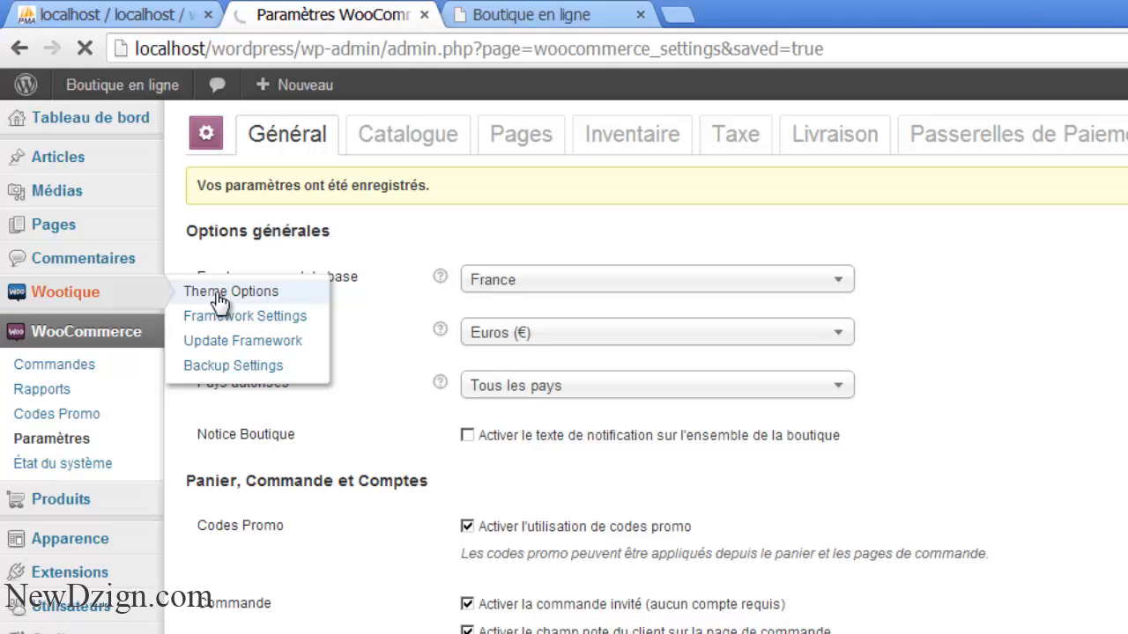
pyautogui.scroll(-5, 564, 352)
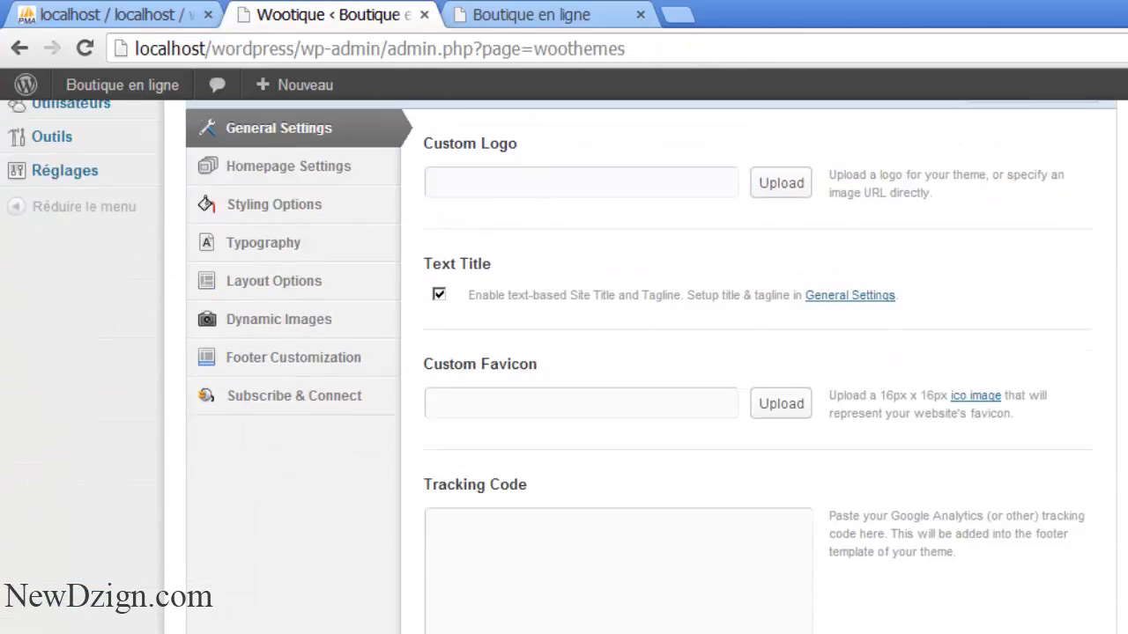
pyautogui.scroll(1, 909, 477)
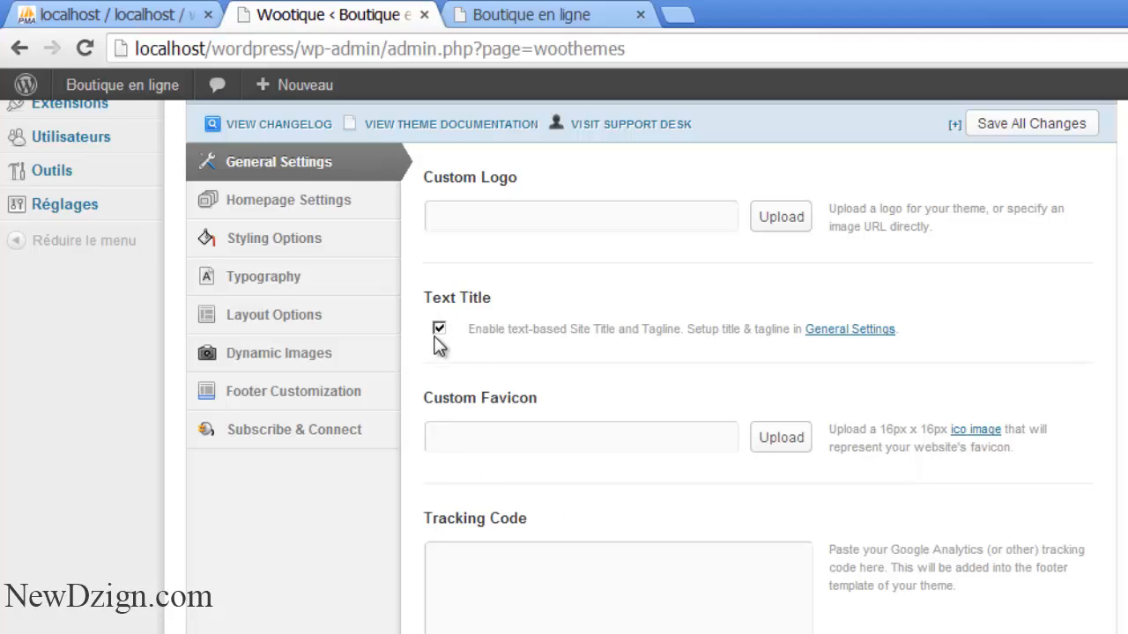
pyautogui.click(1070, 127)
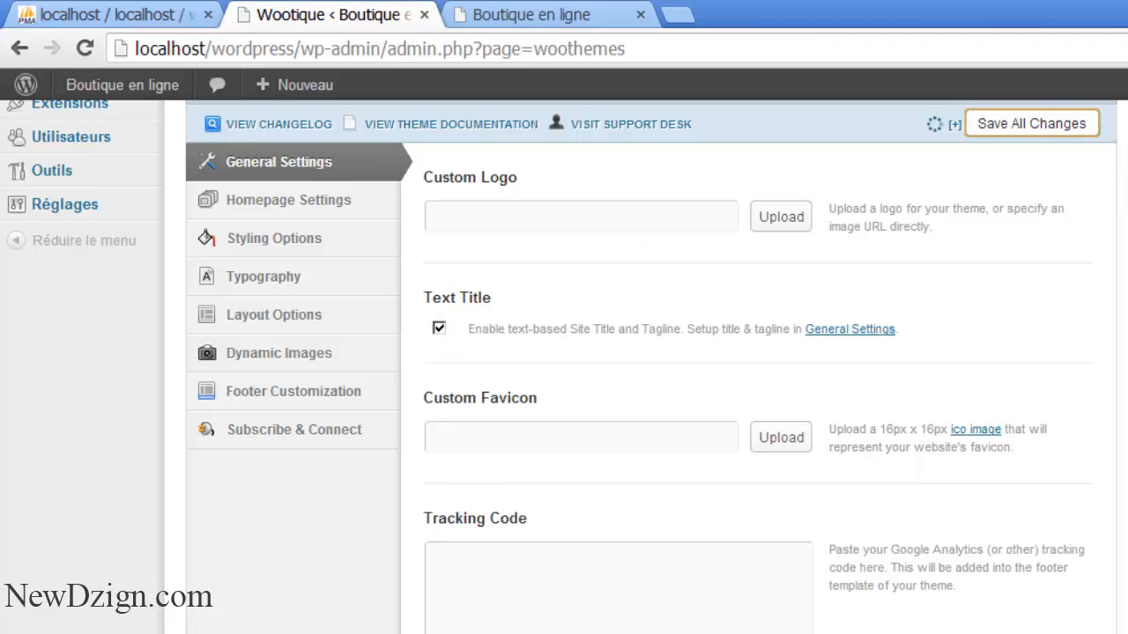
# Step: Reload the storefront and examine the site title in the header
pyautogui.click(546, 15)
pyautogui.click(87, 47)
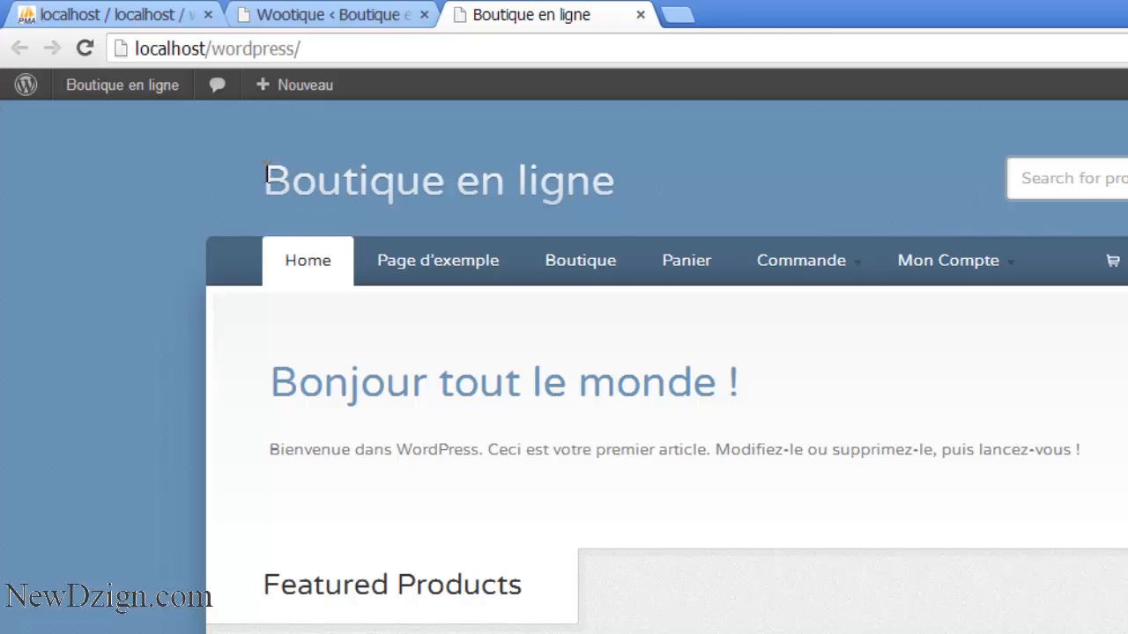
pyautogui.moveTo(264, 176); pyautogui.dragTo(601, 172)
pyautogui.click(656, 195)
# Step: Open the WordPress general settings and compare the site title field with the title in the storefront header
pyautogui.click(385, 12)
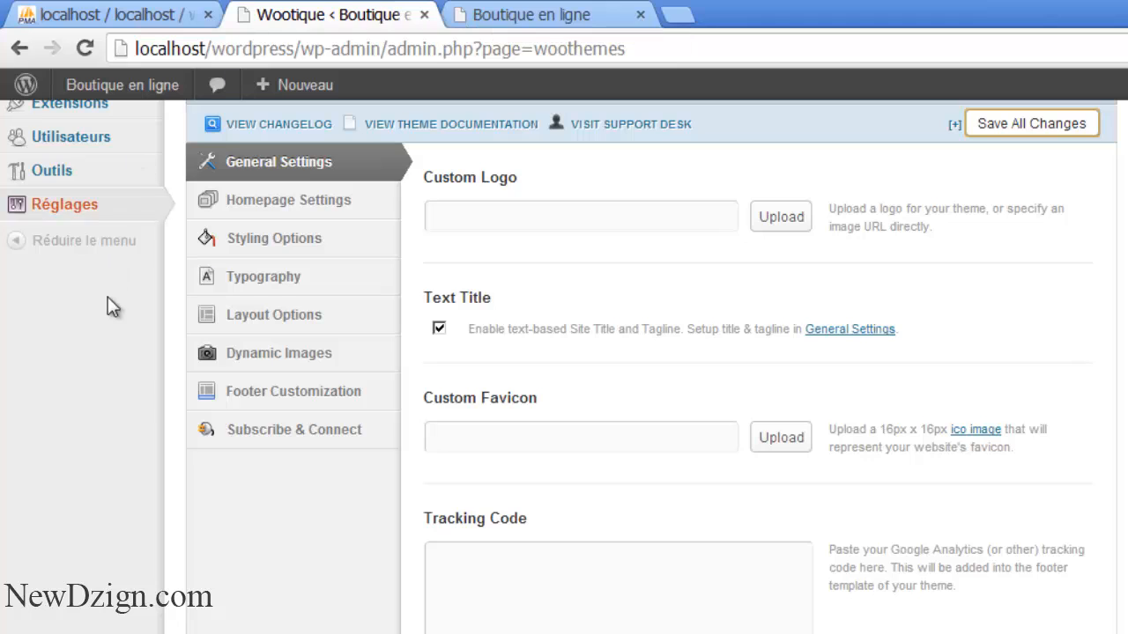
pyautogui.moveTo(86, 215)
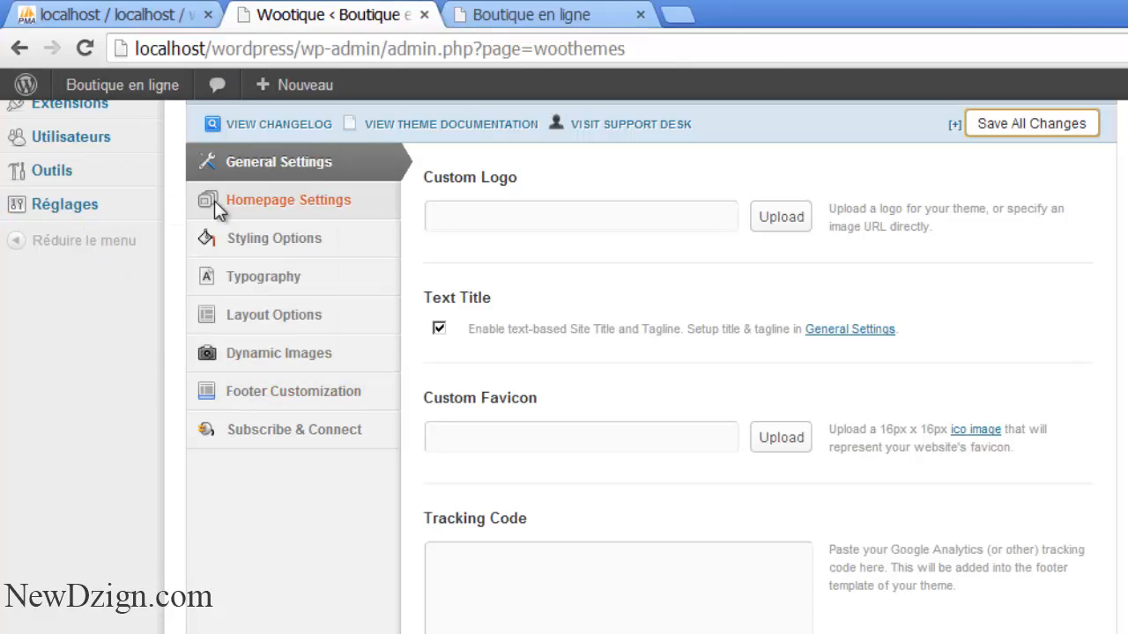
pyautogui.click(189, 208)
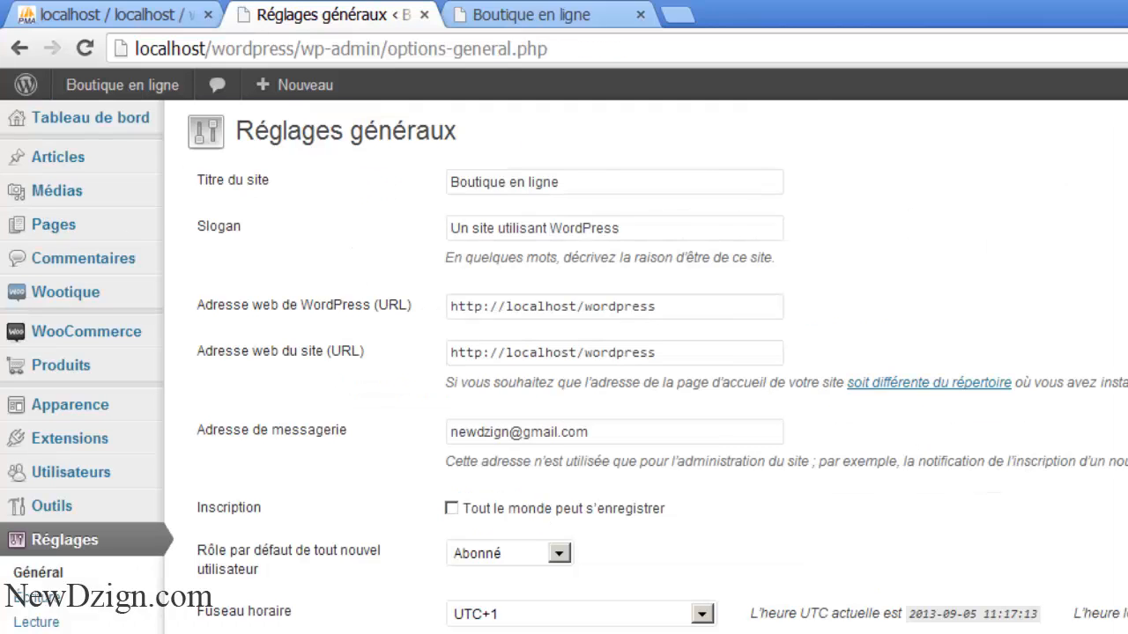
pyautogui.moveTo(568, 185); pyautogui.dragTo(414, 164)
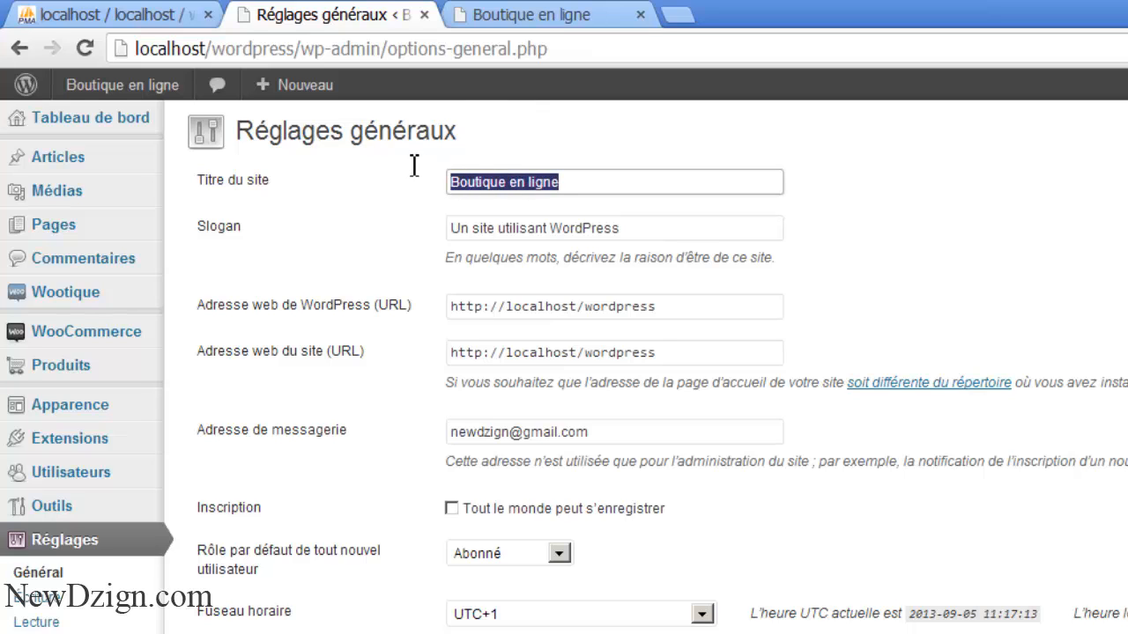
pyautogui.click(528, 14)
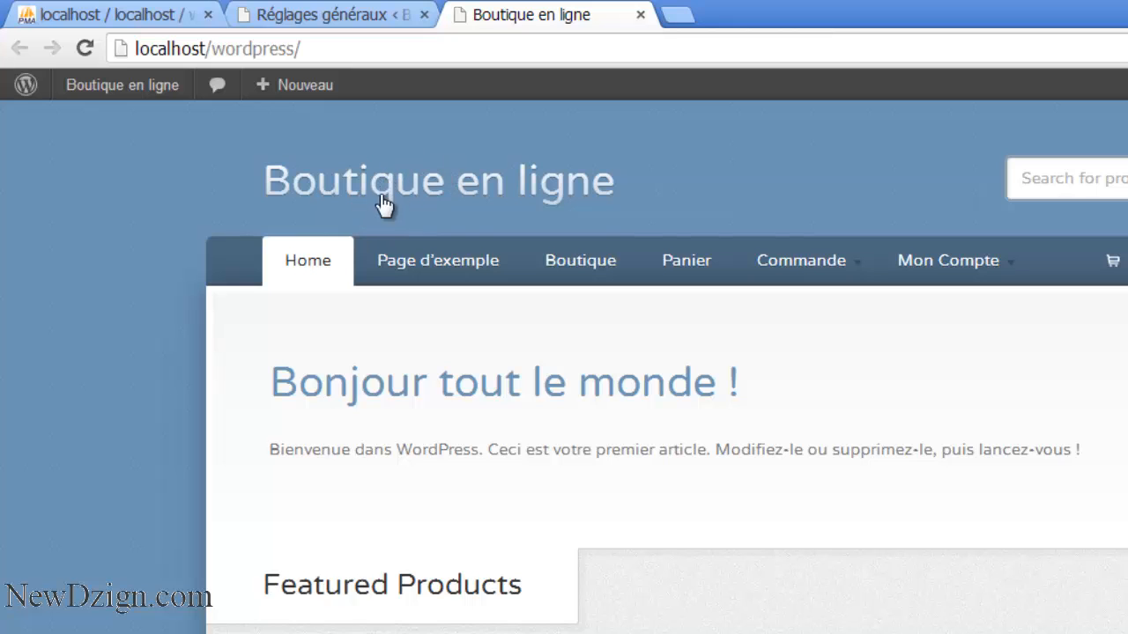
pyautogui.click(334, 13)
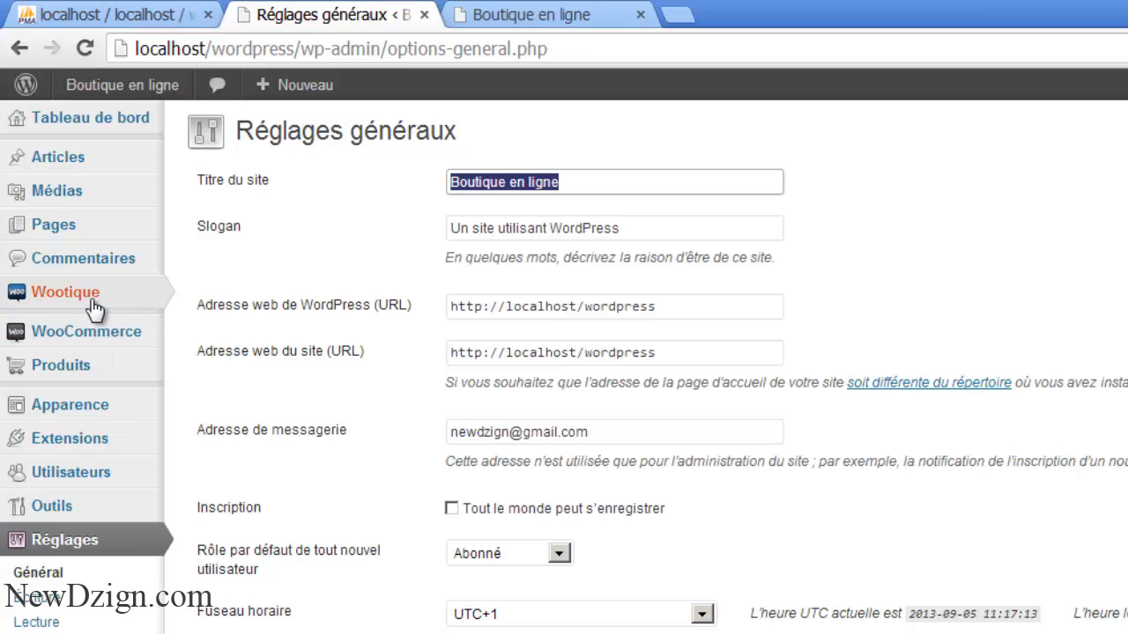
# Step: Reopen the Wootique Theme Options and go to the Custom Logo field in General Settings
pyautogui.moveTo(95, 310)
pyautogui.click(216, 292)
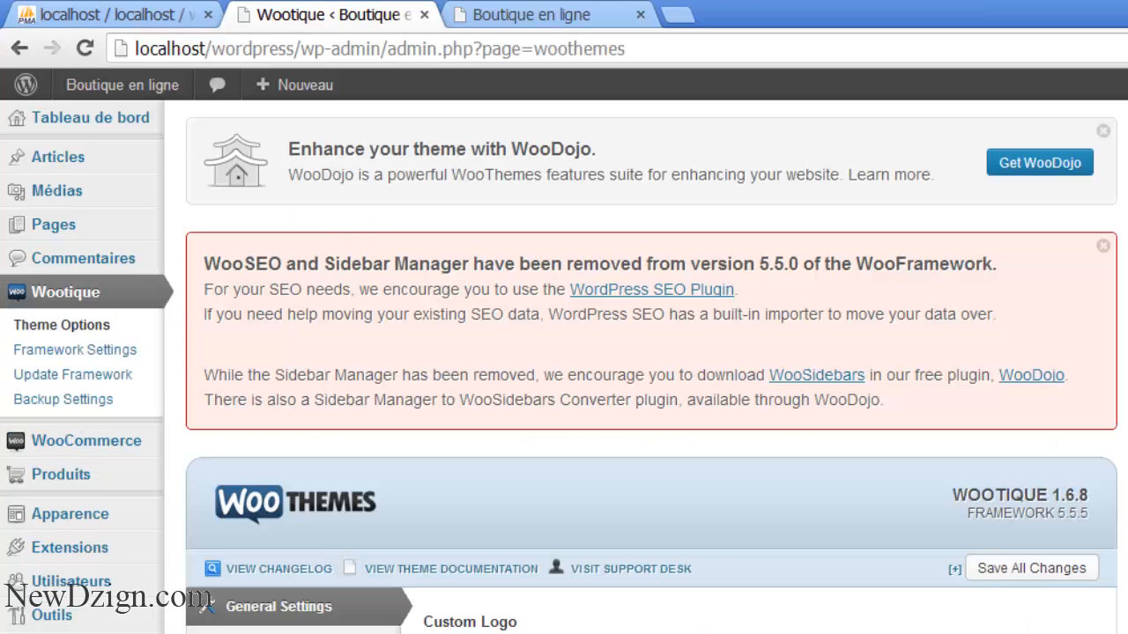
pyautogui.scroll(-5, 458, 211)
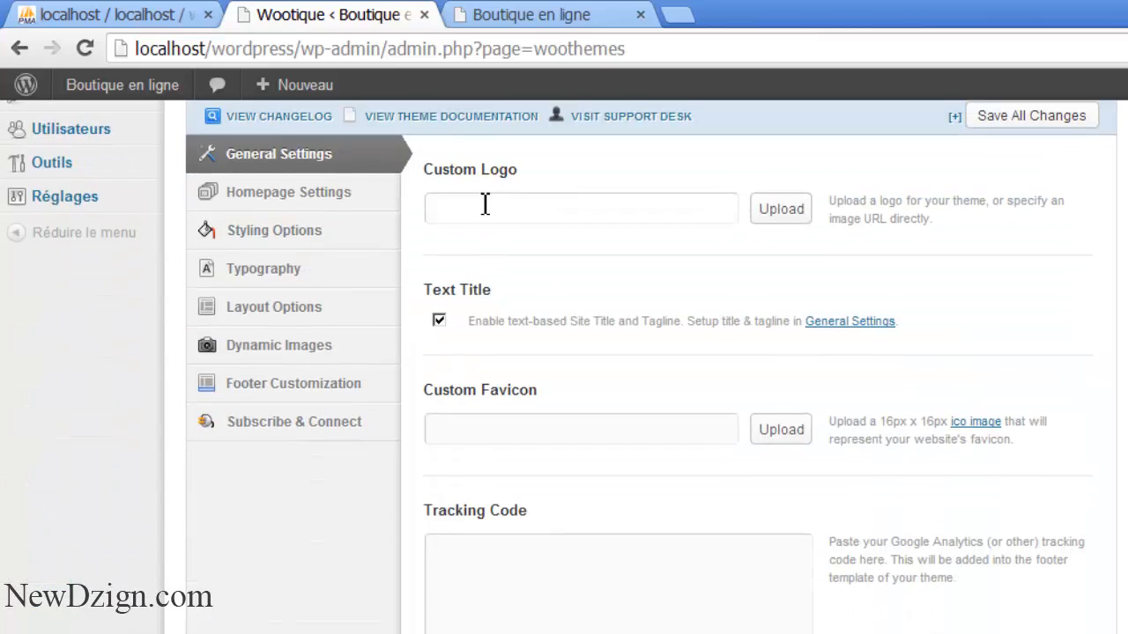
pyautogui.click(485, 204)
# Step: Load pixlr.com in a new browser tab and open the advanced Pixlr editor
pyautogui.click(680, 14)
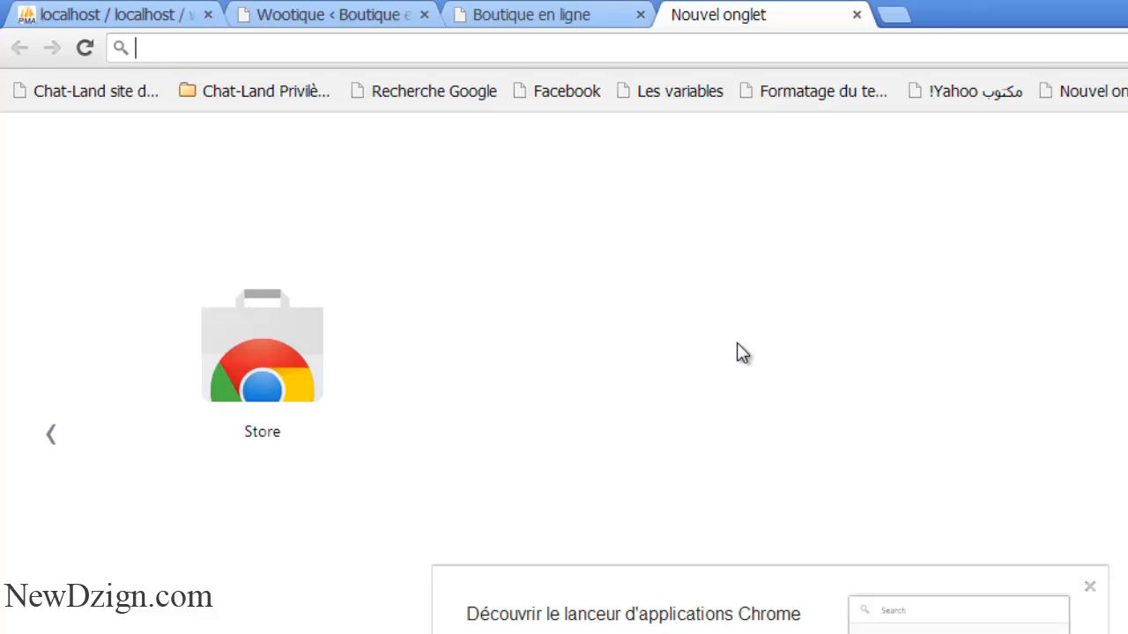
pyautogui.write('PIX')
pyautogui.press('Delete')
pyautogui.press('BackSpace')
pyautogui.press('BackSpace')
pyautogui.press('BackSpace')
pyautogui.write('pixlr')
pyautogui.press('Return')
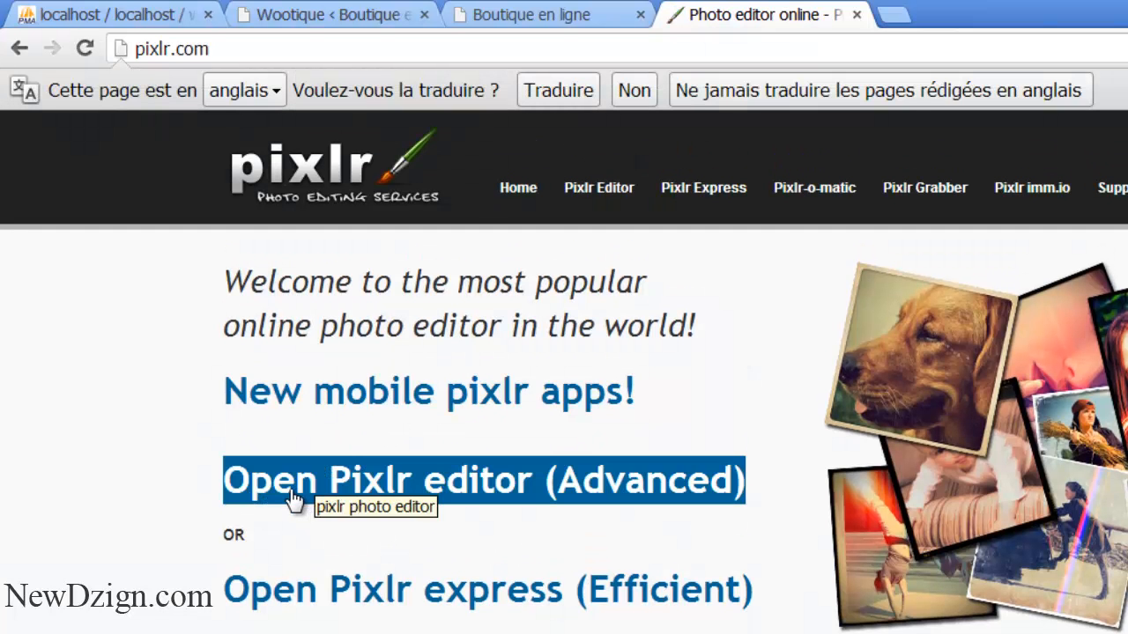
pyautogui.click(527, 501)
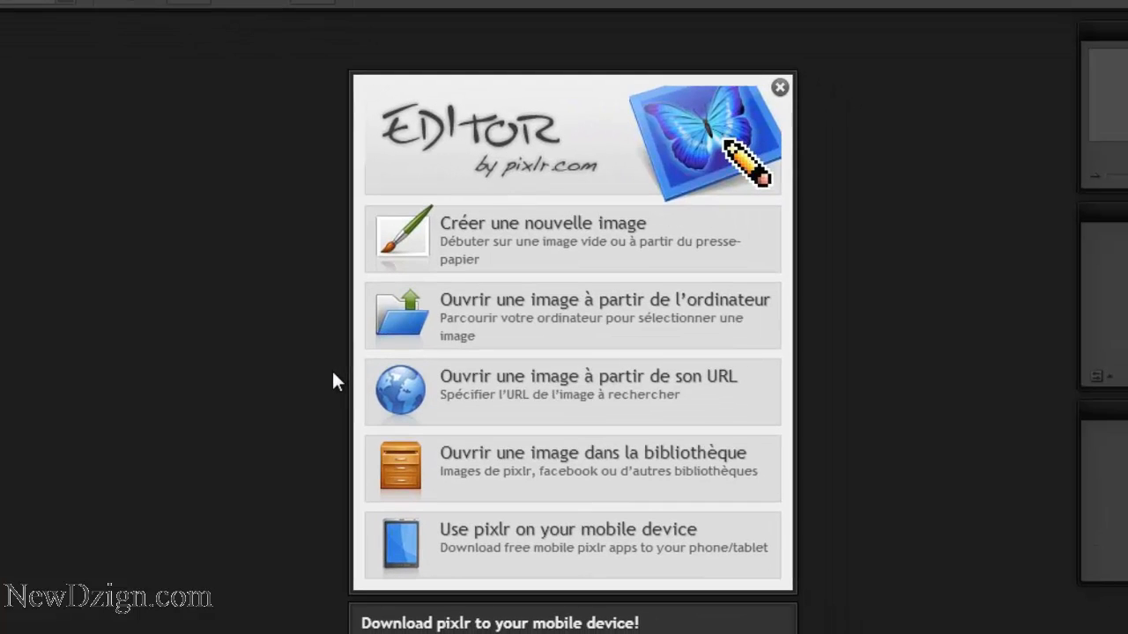
# Step: Create a new transparent image 245 px wide and 55 px high
pyautogui.click(519, 233)
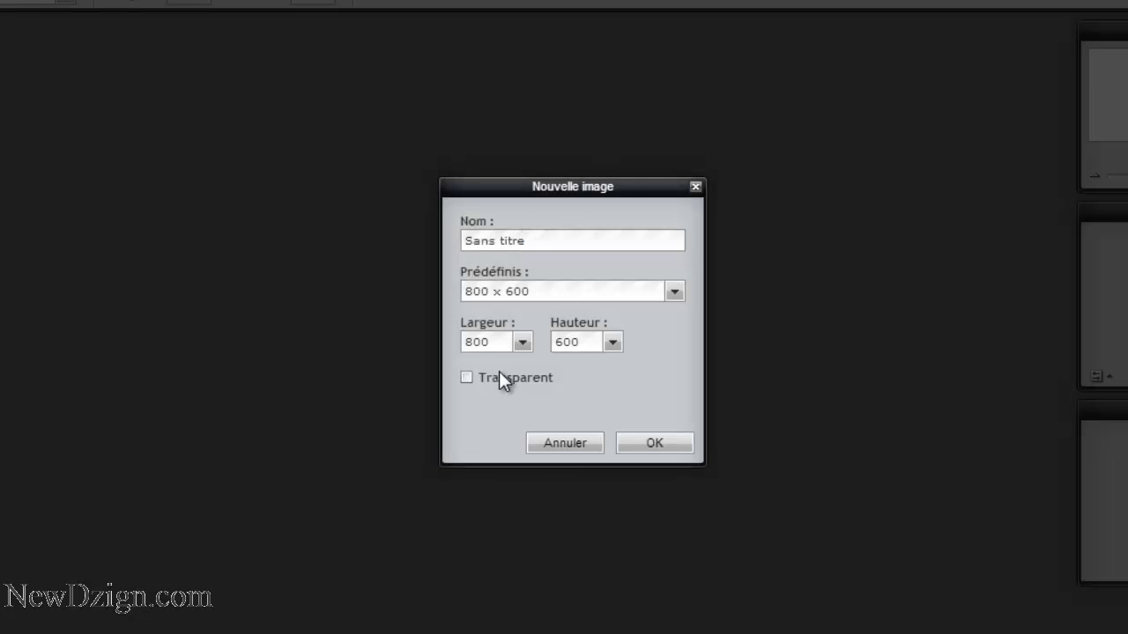
pyautogui.doubleClick(498, 341)
pyautogui.write('245')
pyautogui.doubleClick(596, 343)
pyautogui.write('55')
pyautogui.click(652, 445)
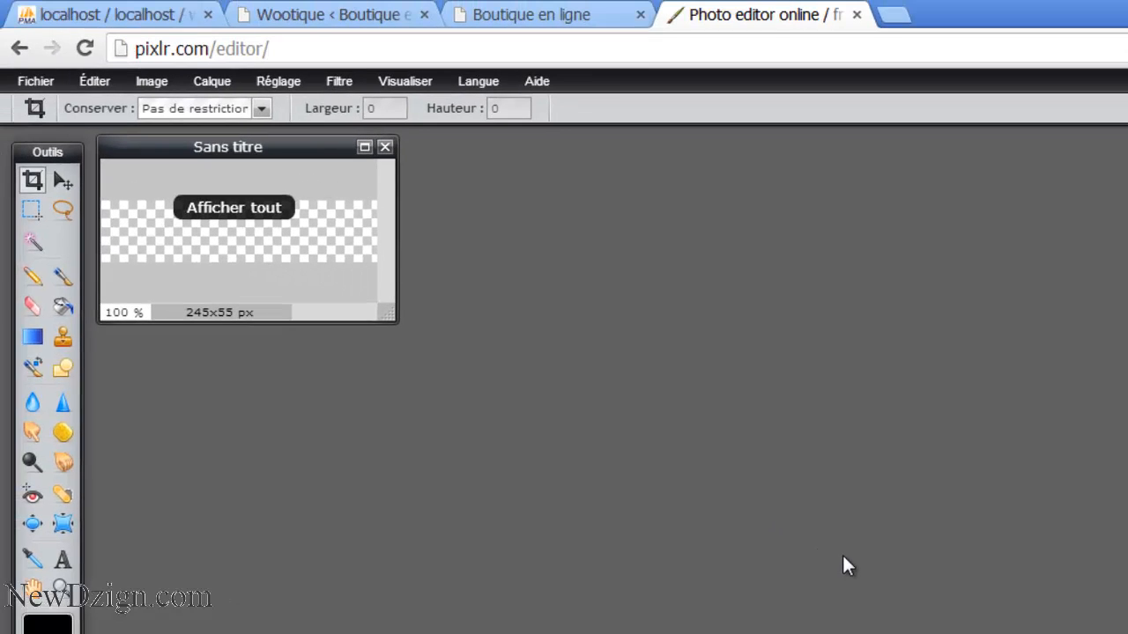
# Step: Add the text "Boutique en ligne" to the blank image in Verdana at size 20
pyautogui.moveTo(295, 148); pyautogui.dragTo(728, 310)
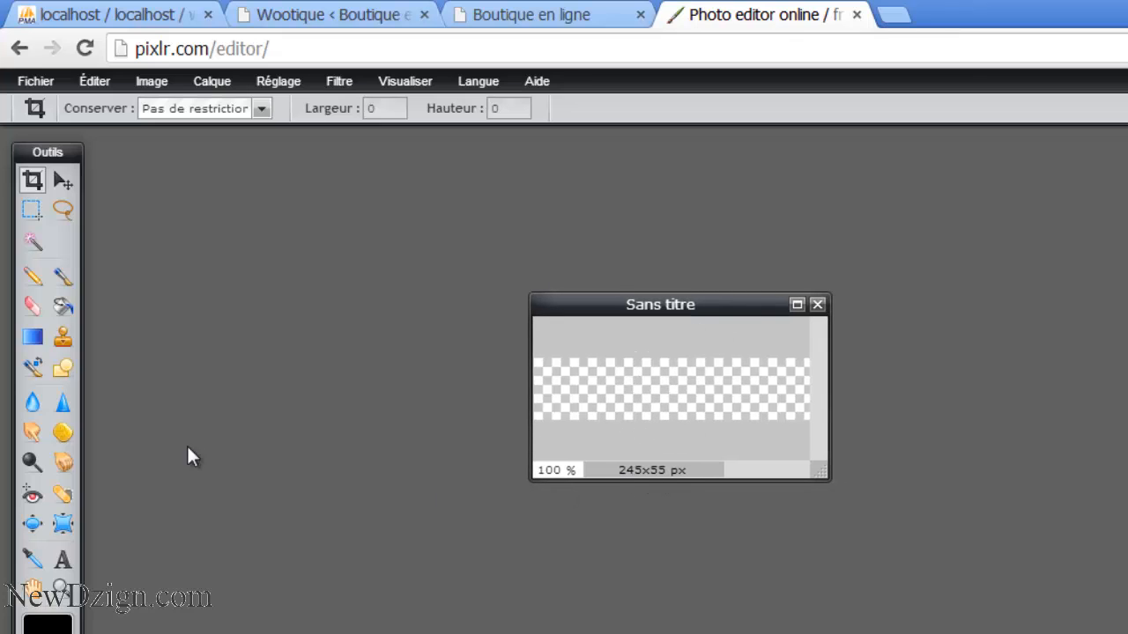
pyautogui.click(63, 559)
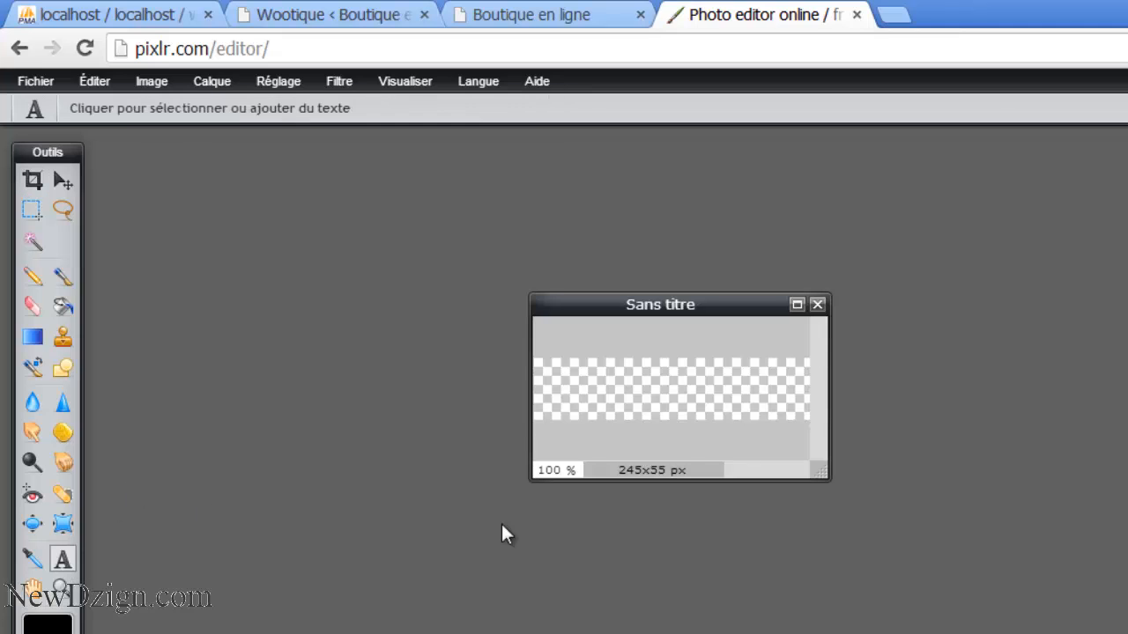
pyautogui.click(641, 384)
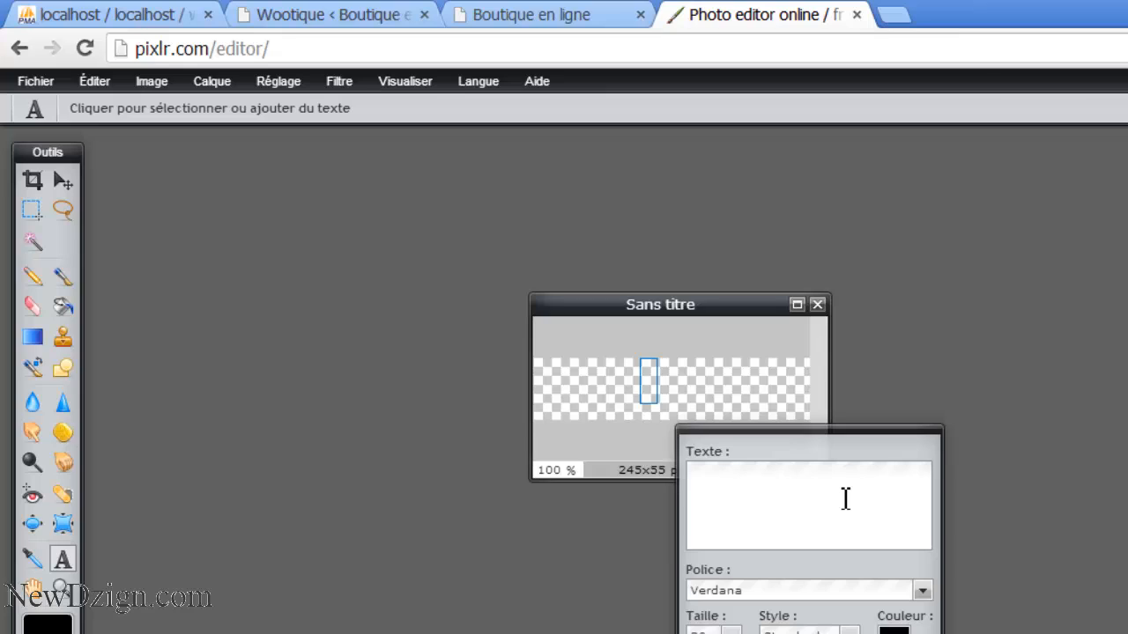
pyautogui.write('Bour')
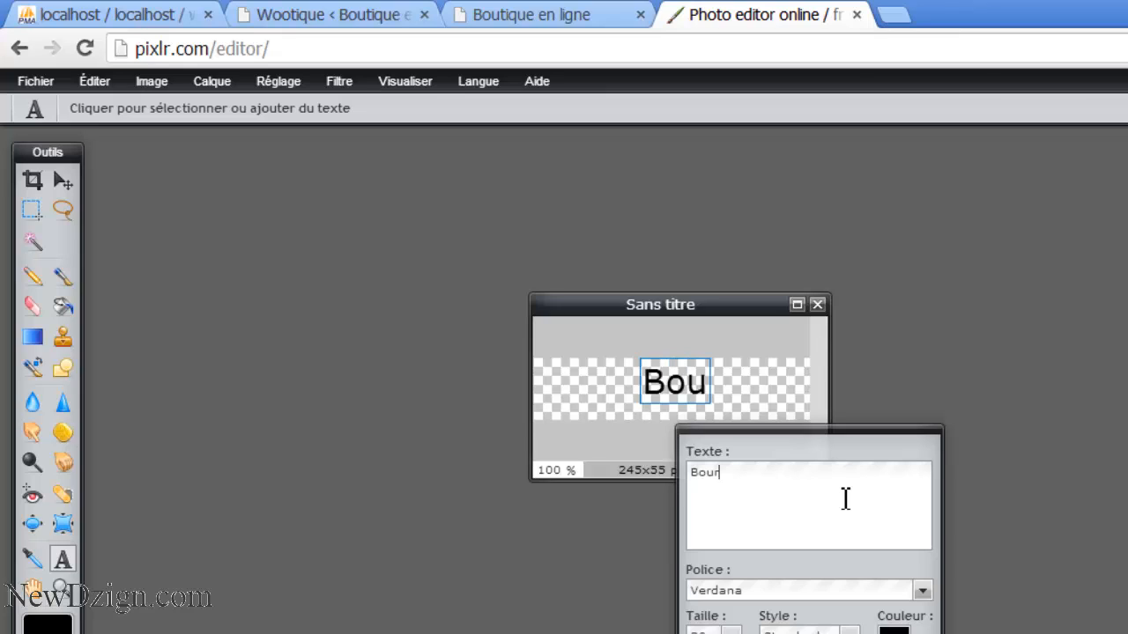
pyautogui.press('BackSpace')
pyautogui.write('tique en ligne')
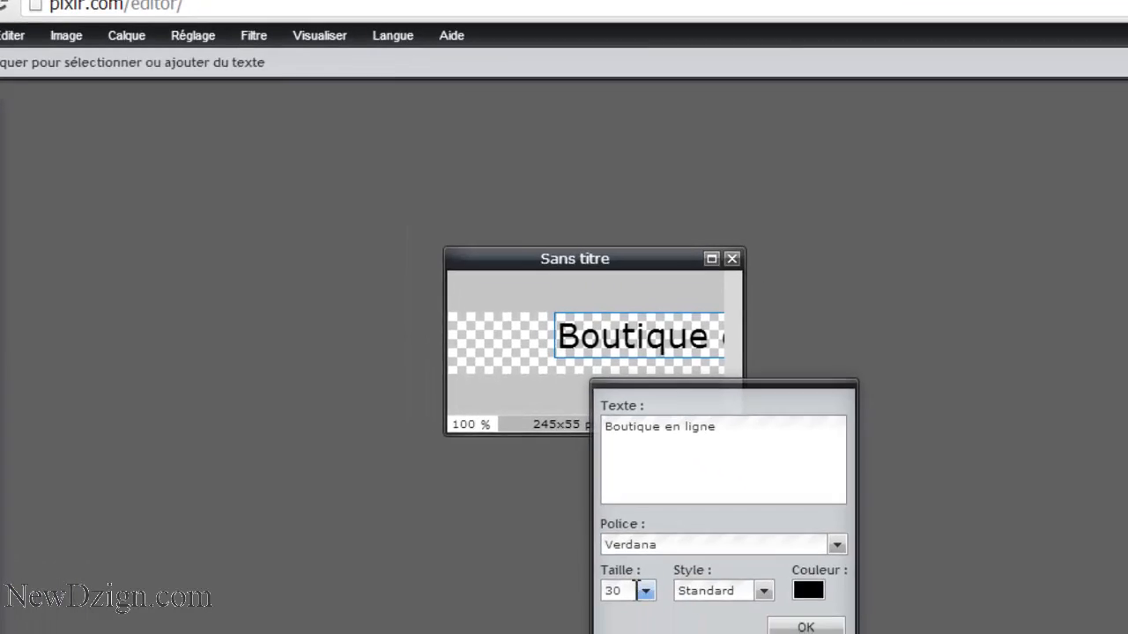
pyautogui.moveTo(626, 590); pyautogui.dragTo(597, 587)
pyautogui.write('0')
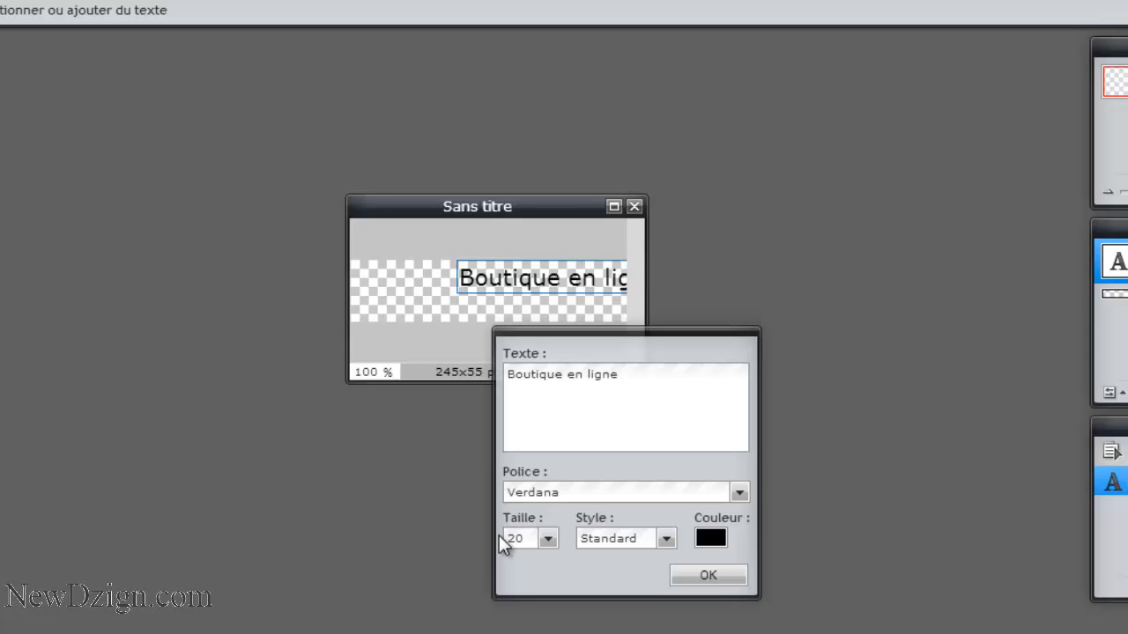
pyautogui.click(709, 575)
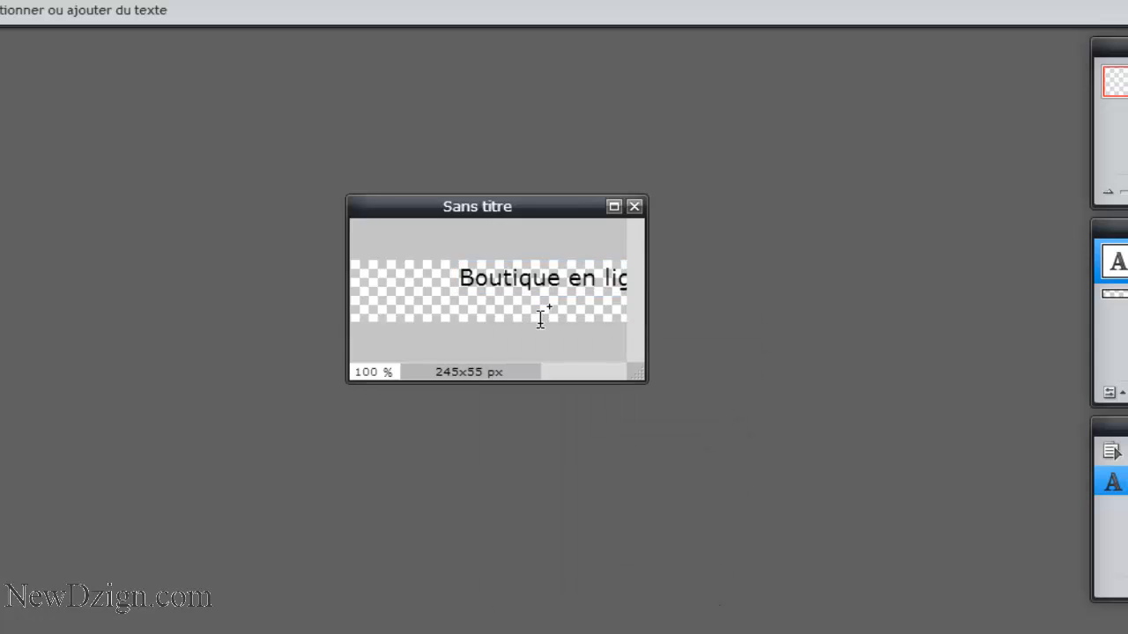
# Step: Maximize the image window and move the text so it fits fully inside the canvas near its right edge
pyautogui.click(26, 162)
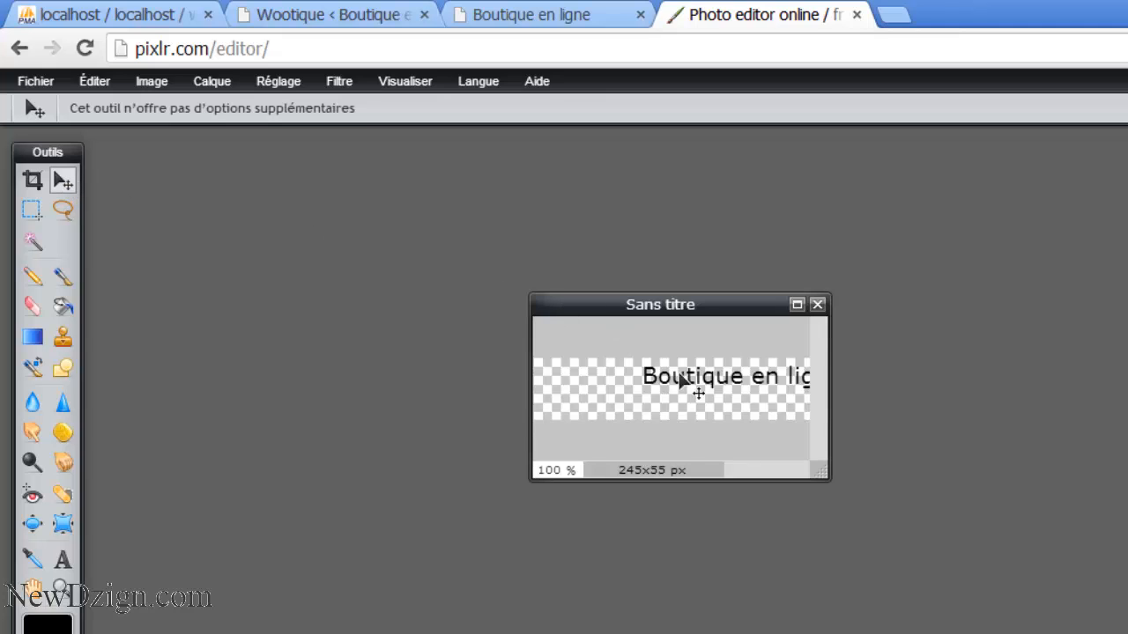
pyautogui.moveTo(709, 384); pyautogui.dragTo(684, 394)
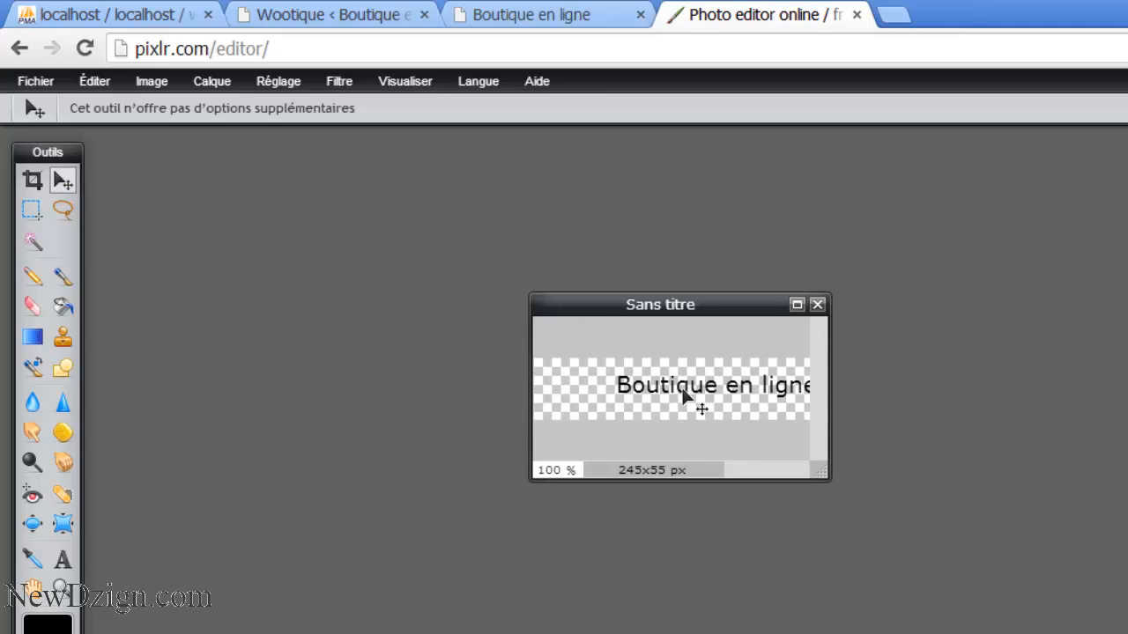
pyautogui.click(798, 304)
pyautogui.moveTo(838, 465); pyautogui.dragTo(826, 457)
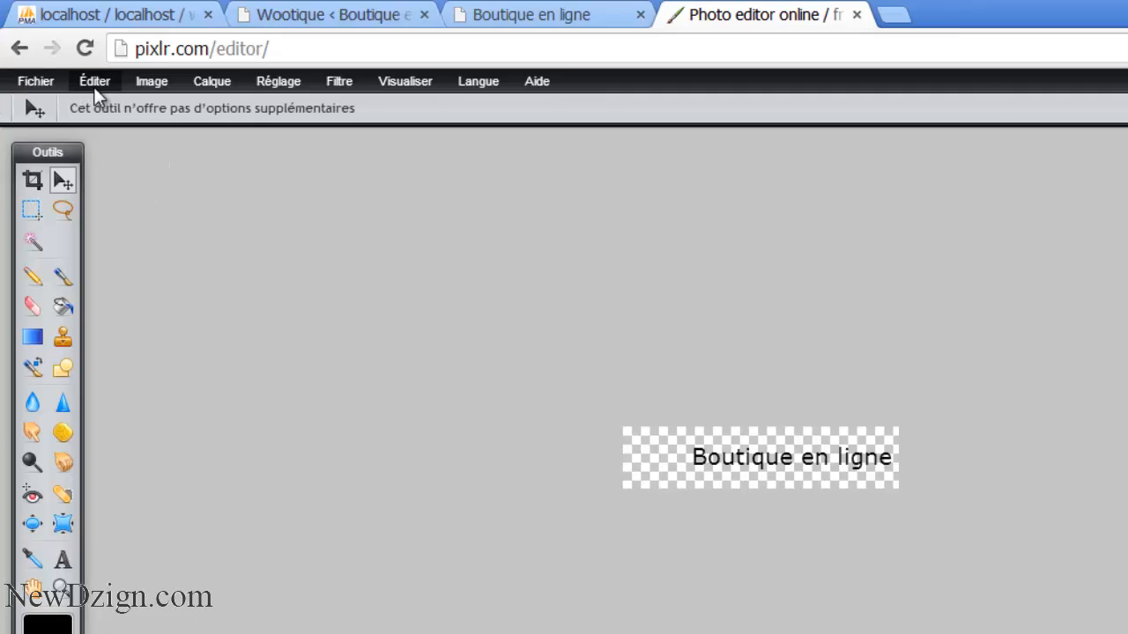
# Step: Add pannier.png as a new layer and place the cart just left of the text
pyautogui.click(219, 80)
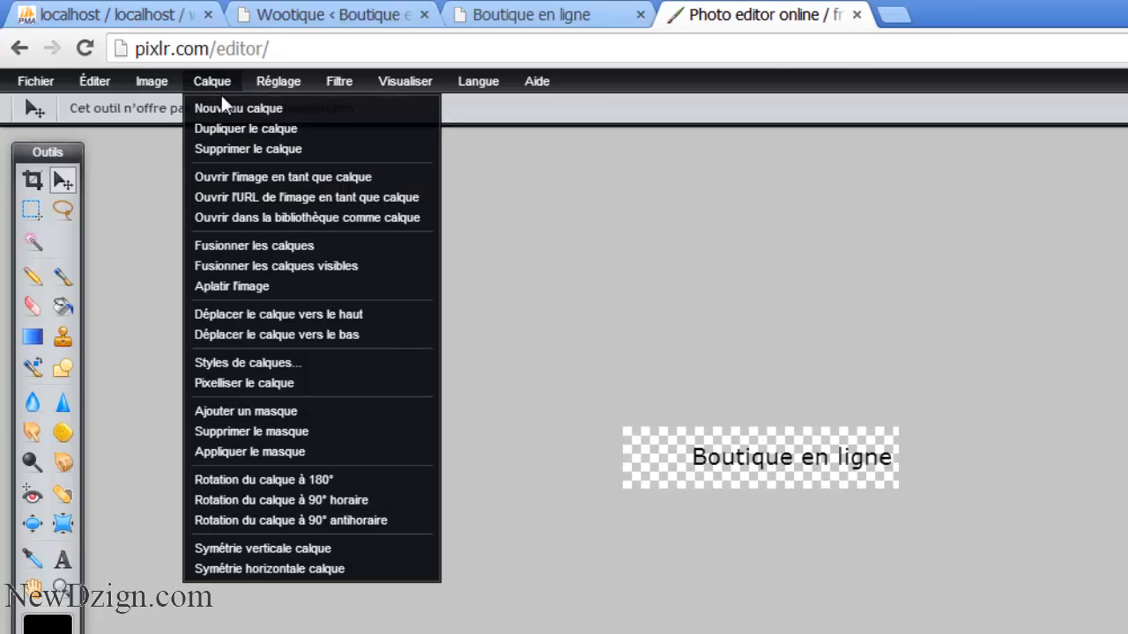
pyautogui.click(234, 176)
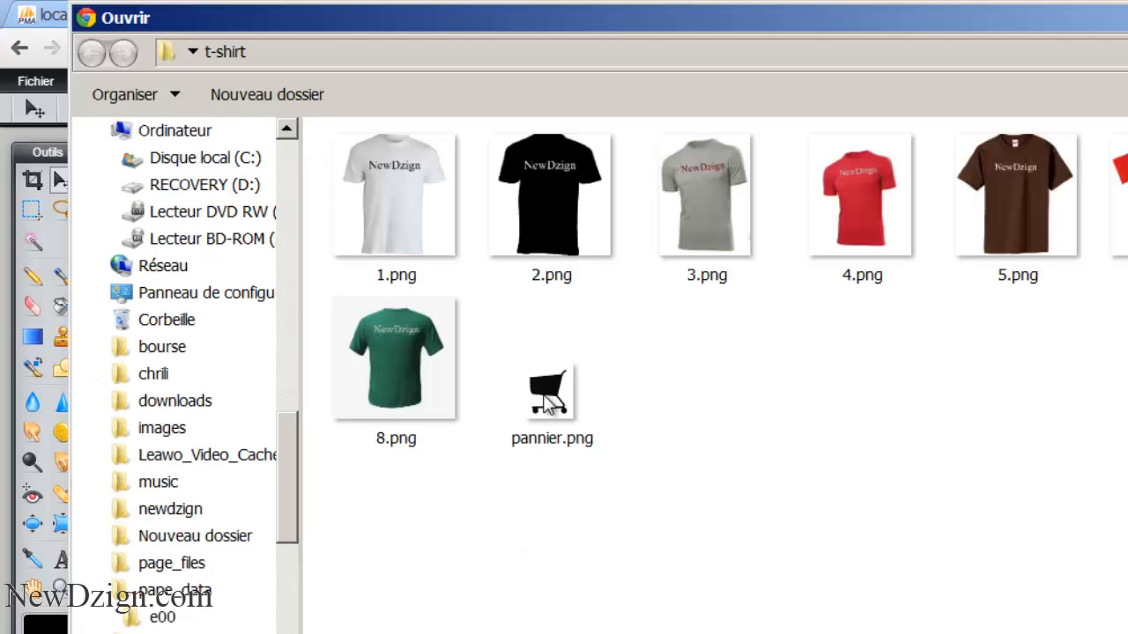
pyautogui.doubleClick(548, 402)
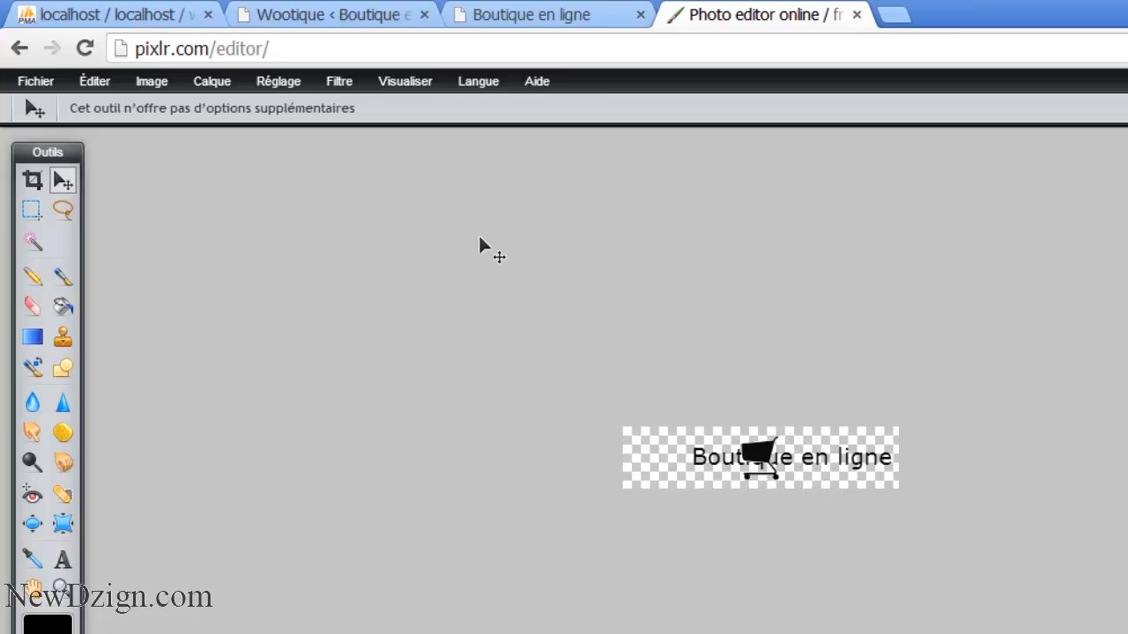
pyautogui.moveTo(758, 451); pyautogui.dragTo(669, 438)
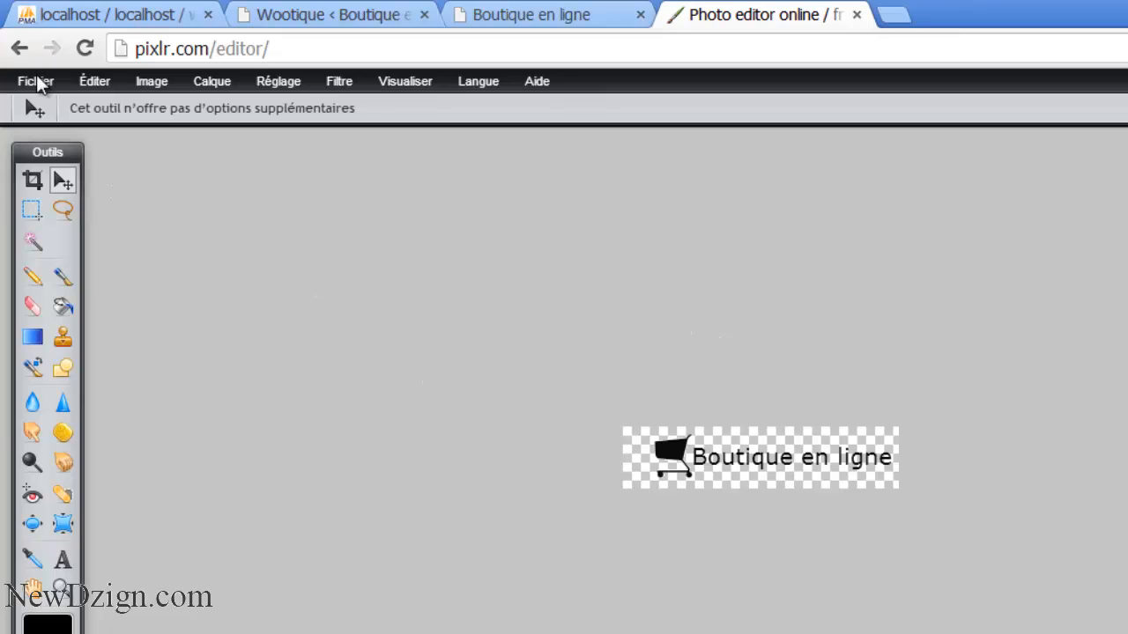
# Step: Save the image to the t-shirt folder as a transparent PNG named logo
pyautogui.click(36, 77)
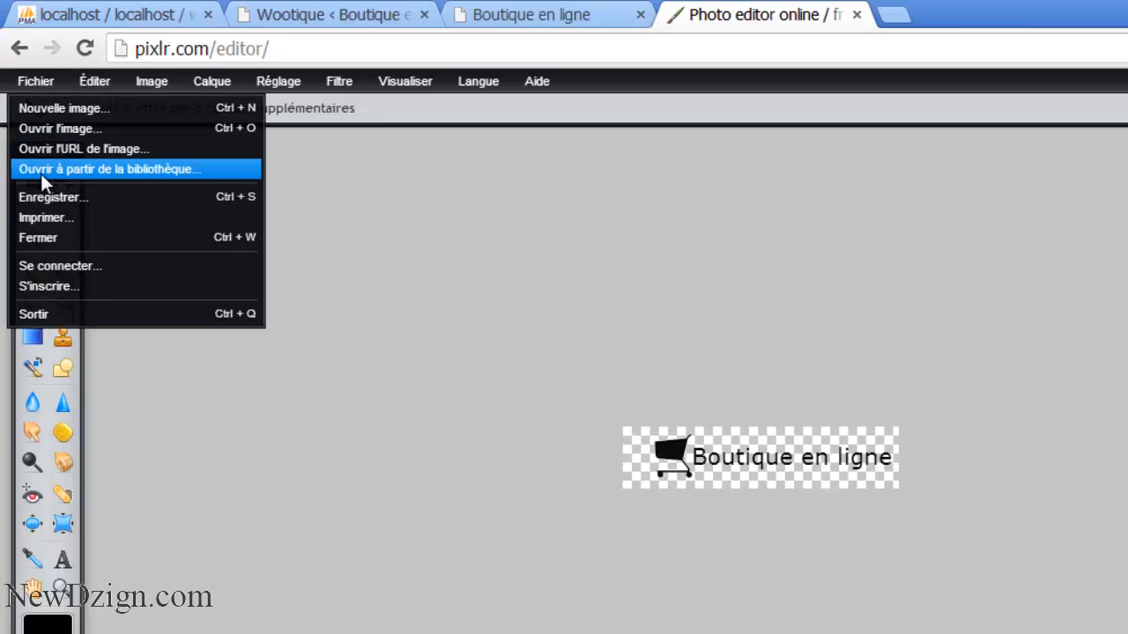
pyautogui.click(44, 195)
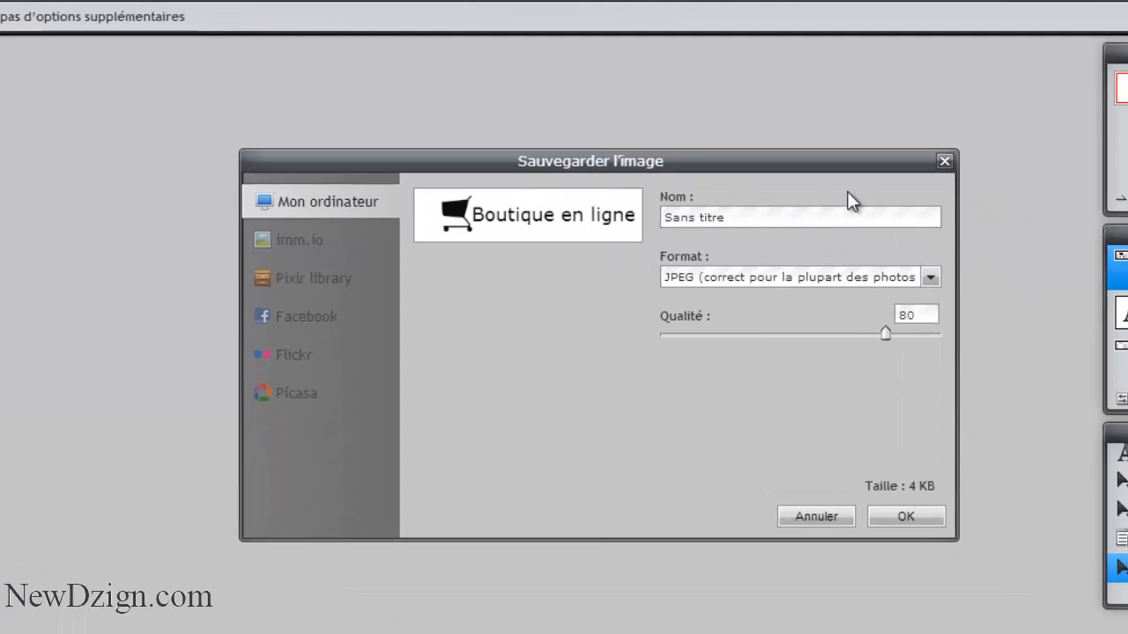
pyautogui.click(762, 276)
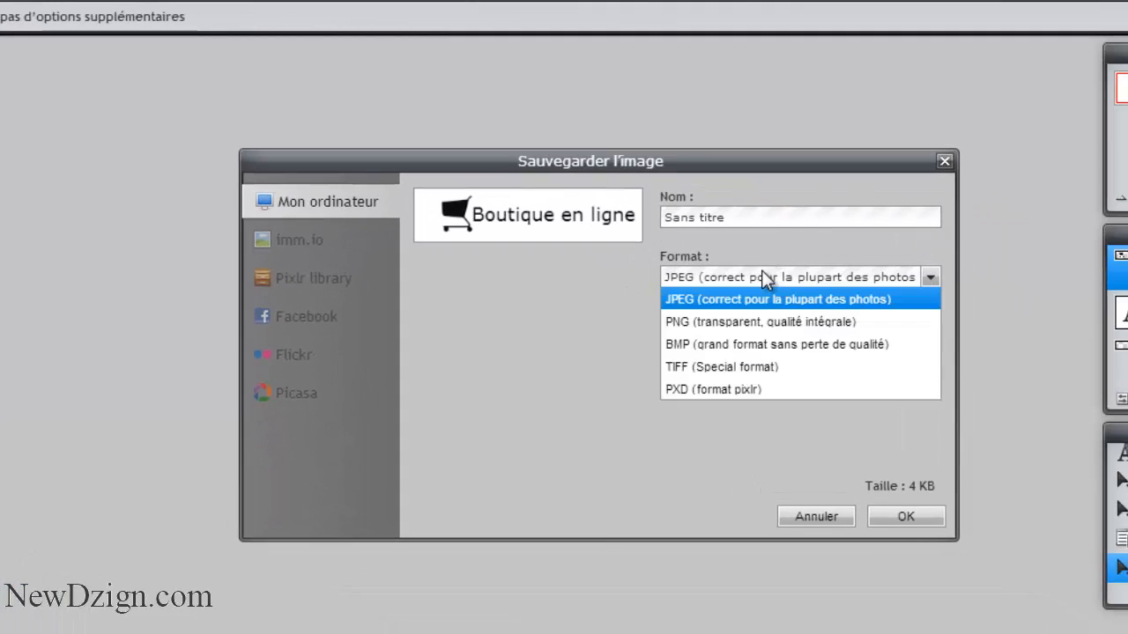
pyautogui.click(720, 322)
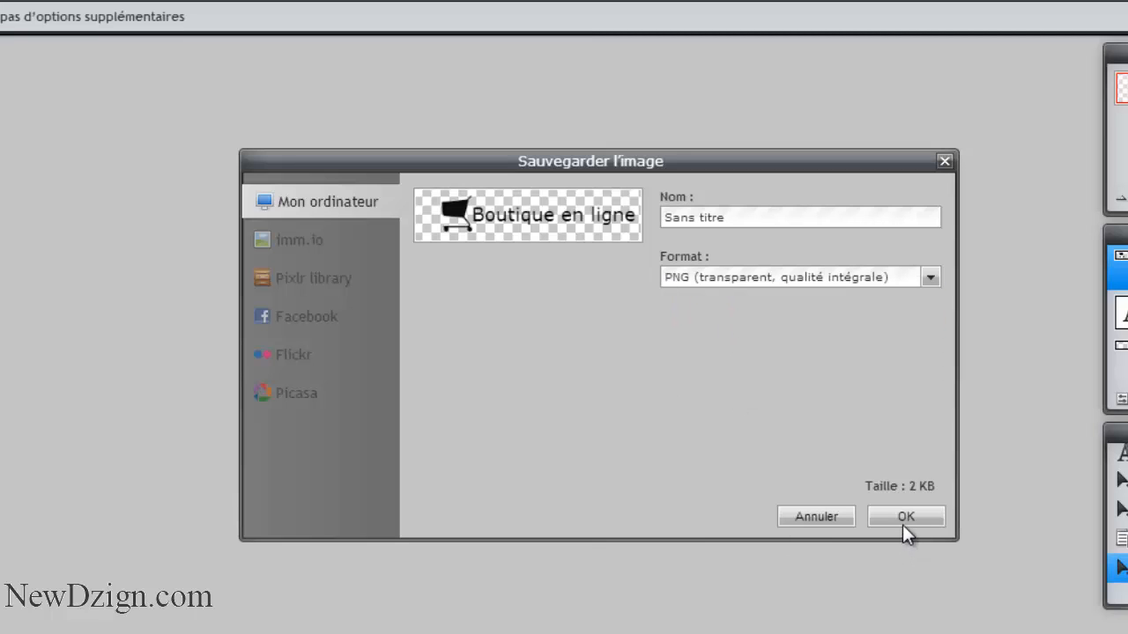
pyautogui.click(907, 518)
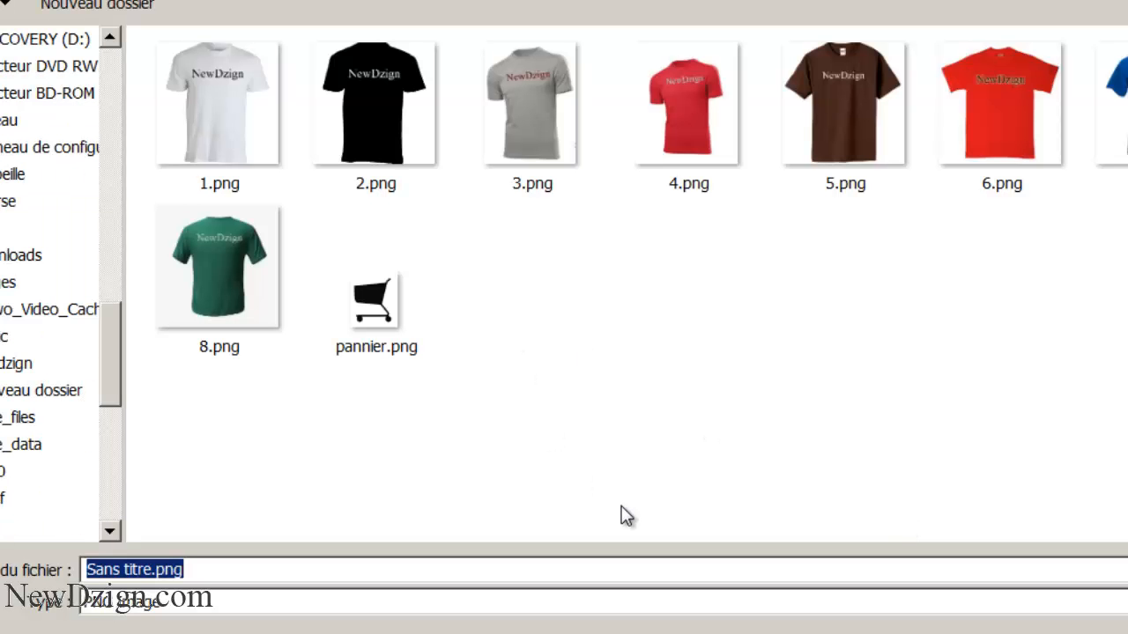
pyautogui.write('logo')
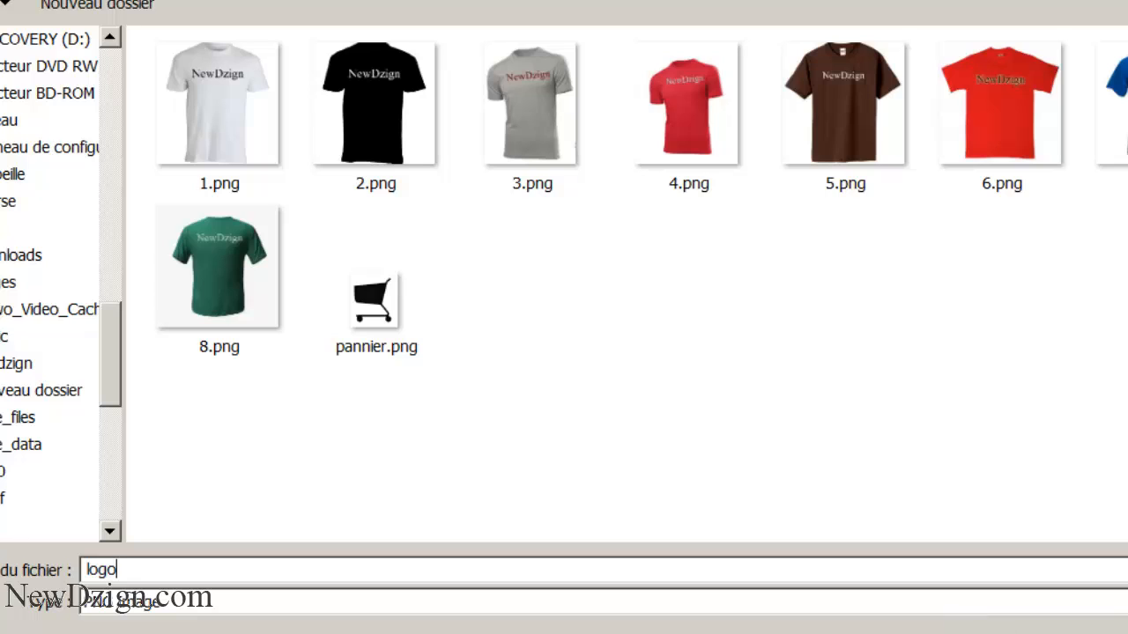
pyautogui.click(1031, 632)
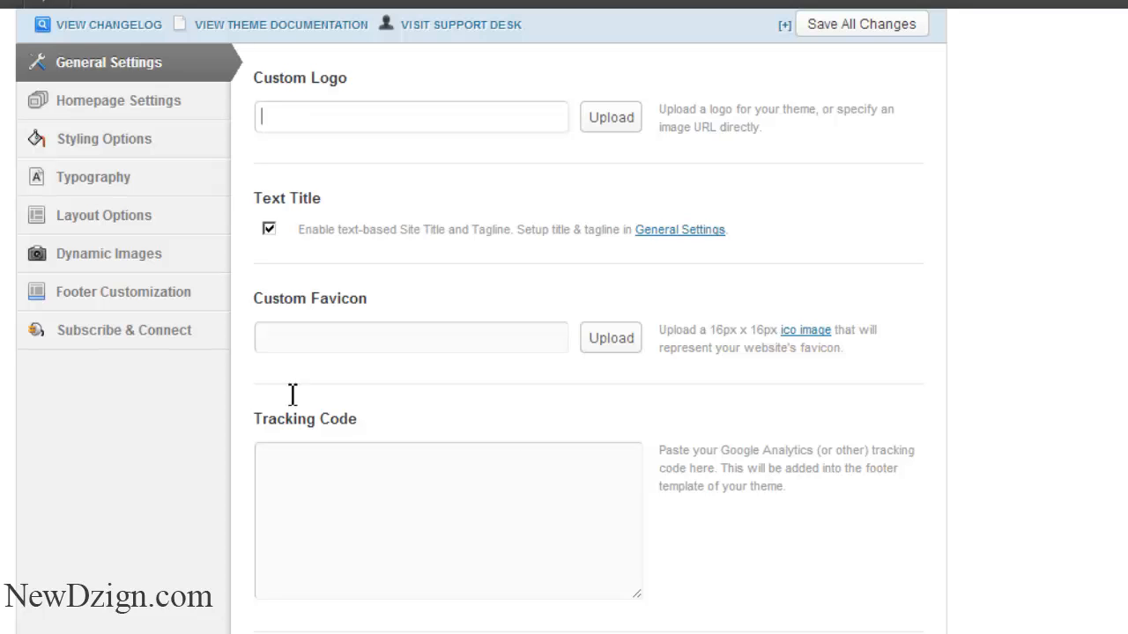
# Step: Upload logo.png as the Wootique custom logo at original size, with the text title disabled, and save the theme options
pyautogui.click(619, 124)
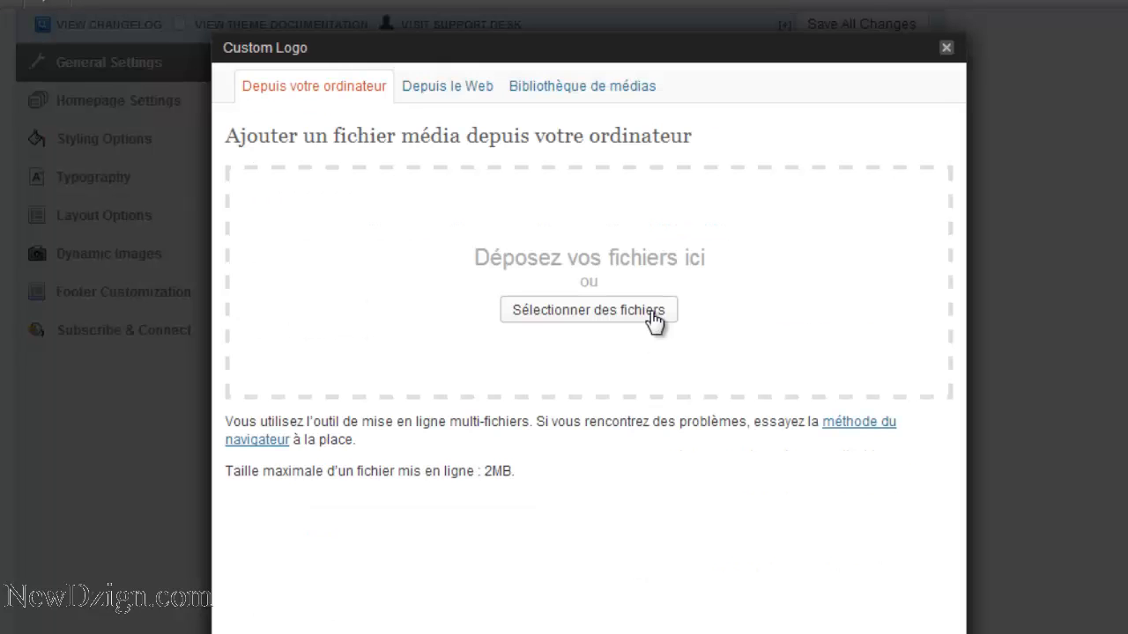
pyautogui.click(621, 310)
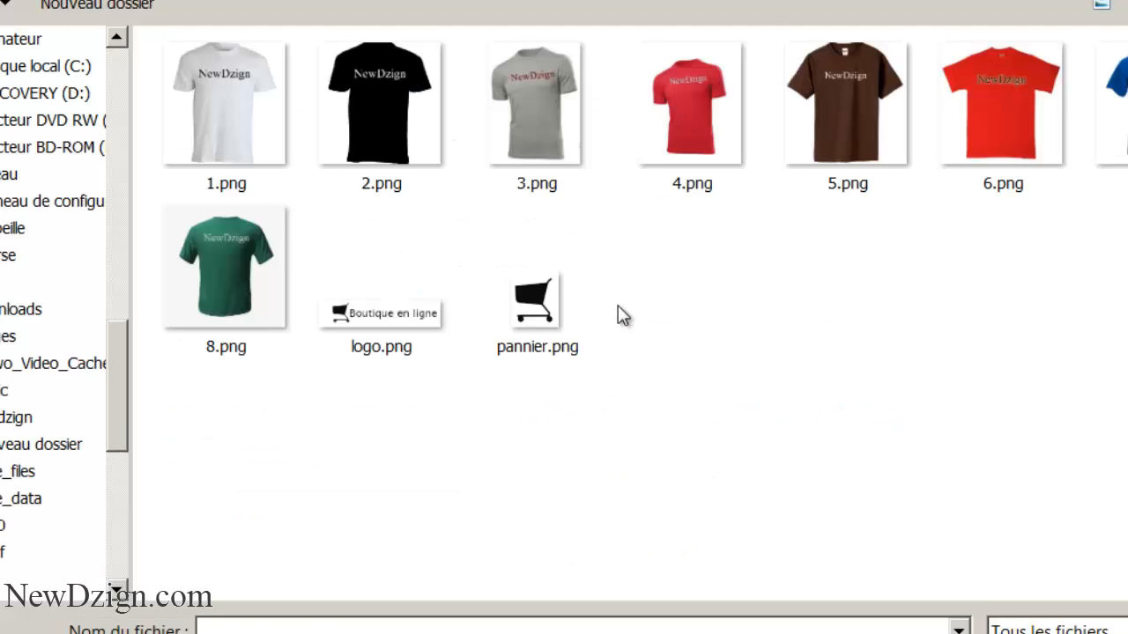
pyautogui.doubleClick(367, 315)
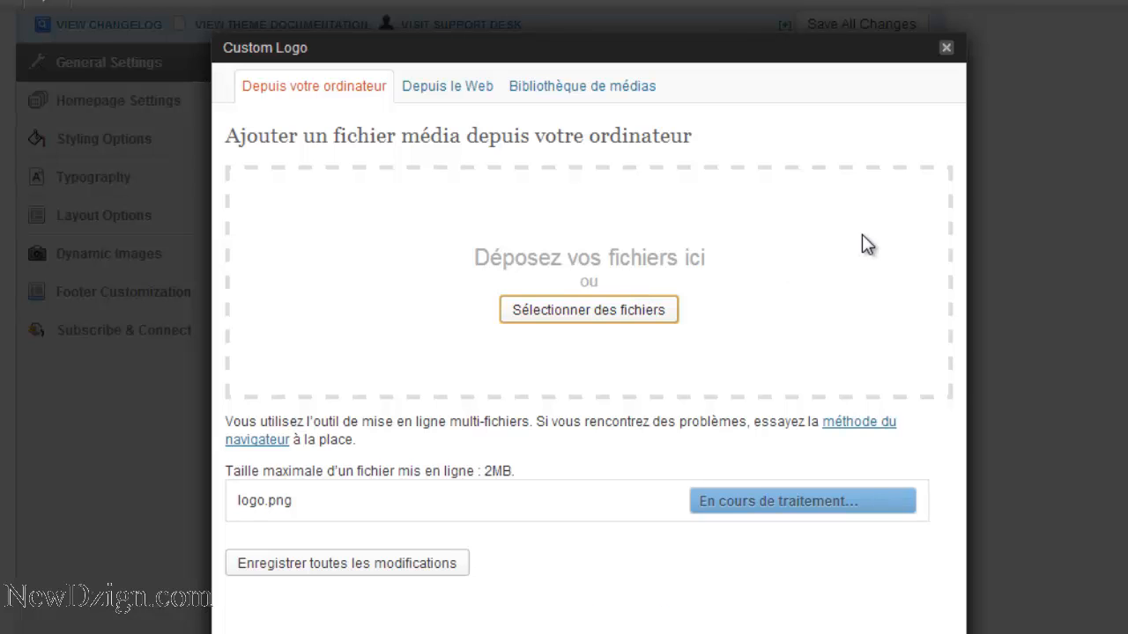
pyautogui.moveTo(955, 220); pyautogui.dragTo(963, 443)
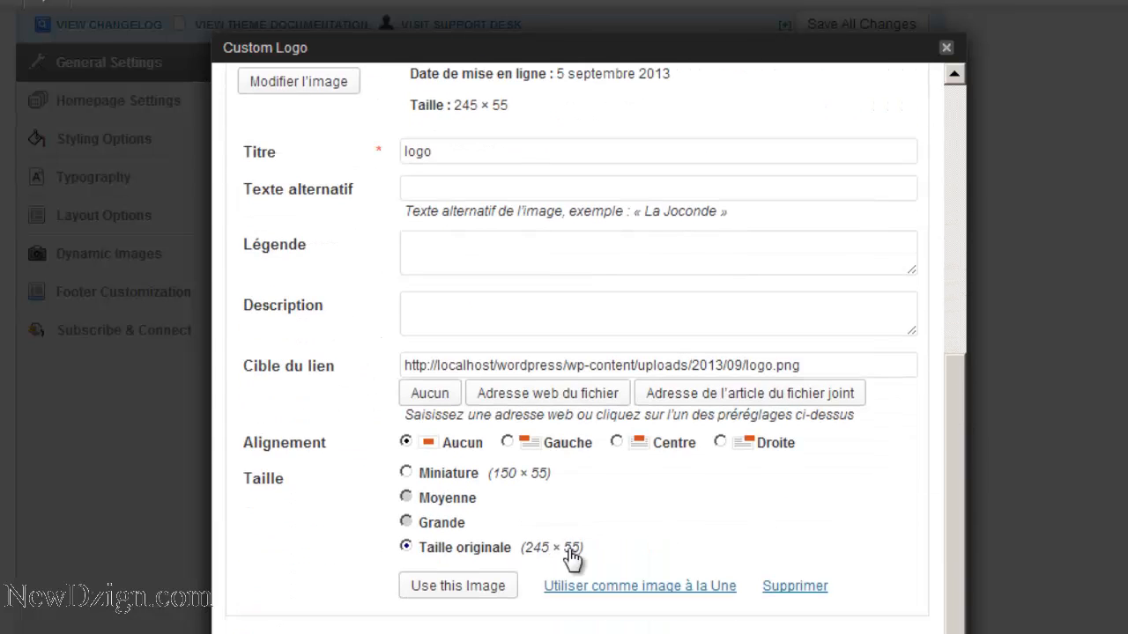
pyautogui.click(430, 590)
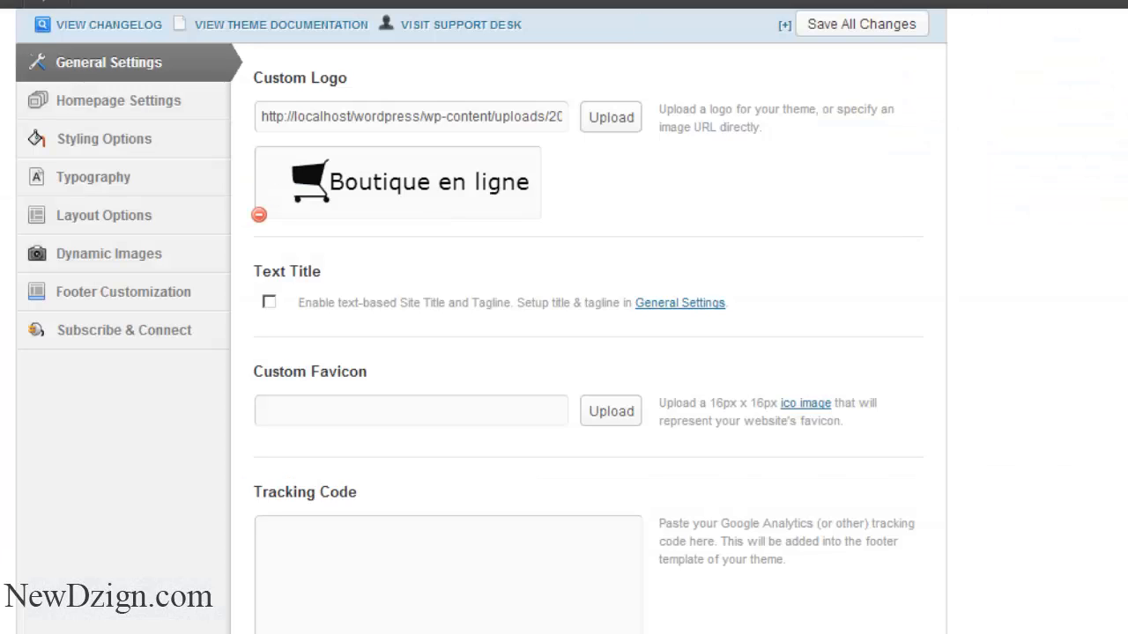
pyautogui.click(898, 24)
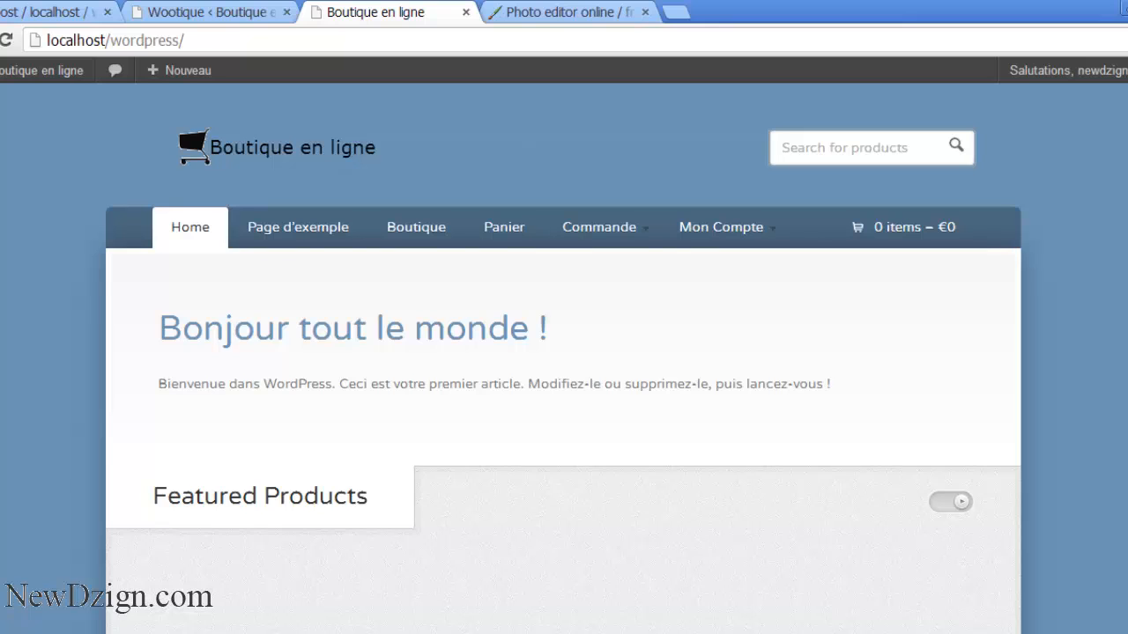
# Step: Set the background color to #ffffff in the Wootique Styling Options and save all changes
pyautogui.click(211, 12)
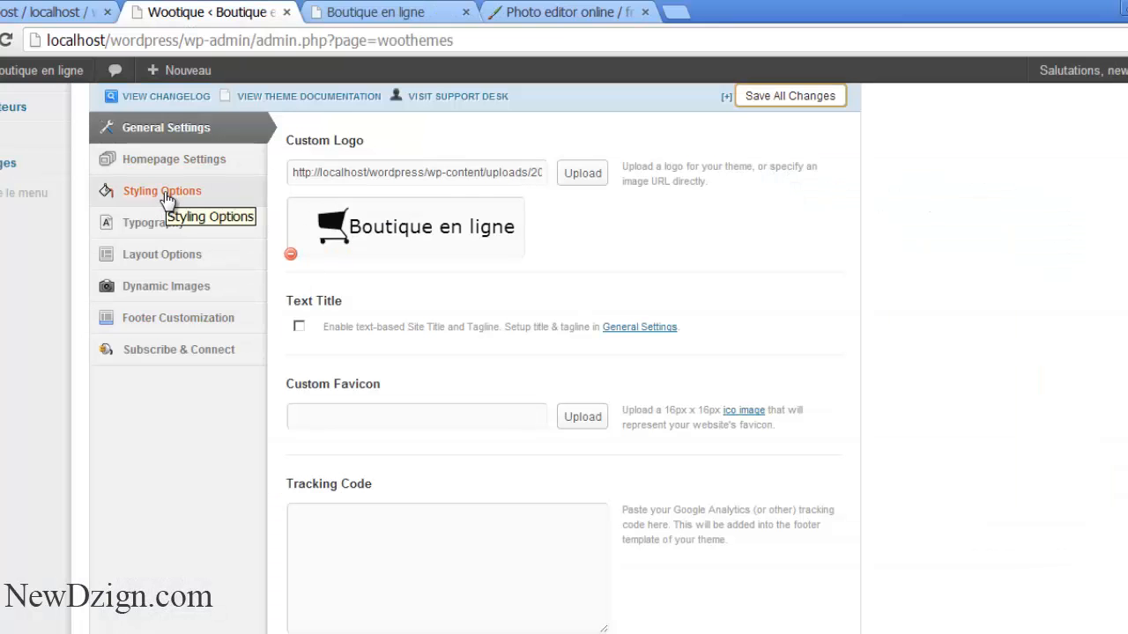
pyautogui.click(166, 197)
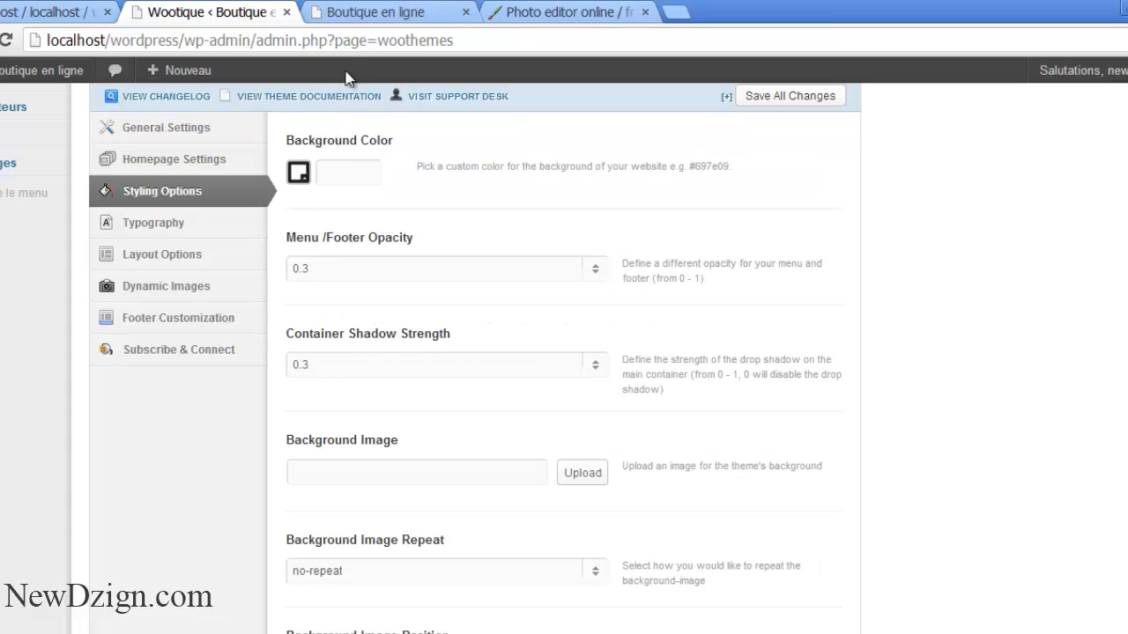
pyautogui.click(298, 172)
pyautogui.moveTo(350, 308); pyautogui.dragTo(335, 239)
pyautogui.moveTo(336, 336)
pyautogui.mouseDown()
pyautogui.moveTo(370, 209)
pyautogui.moveTo(396, 245)
pyautogui.moveTo(307, 232)
pyautogui.moveTo(308, 297)
pyautogui.moveTo(289, 139)
pyautogui.mouseUp()
pyautogui.click(739, 198)
pyautogui.scroll(-5, 860, 544)
pyautogui.click(801, 586)
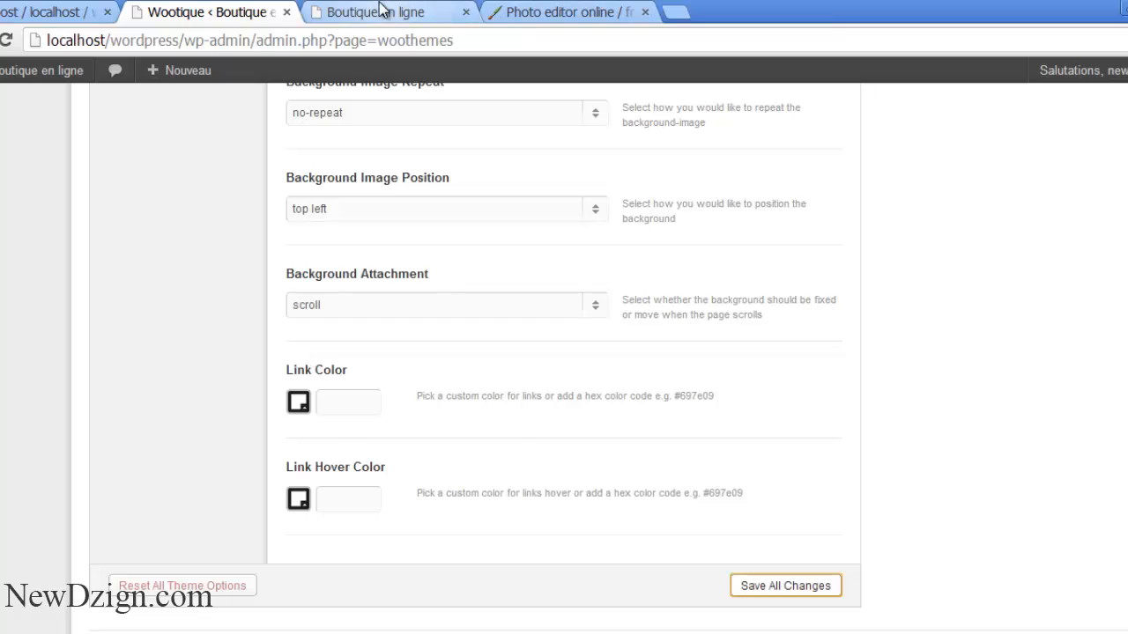
# Step: Reload the storefront to check its background, and return to the Wootique Styling Options to look over the settings
pyautogui.click(381, 11)
pyautogui.click(5, 40)
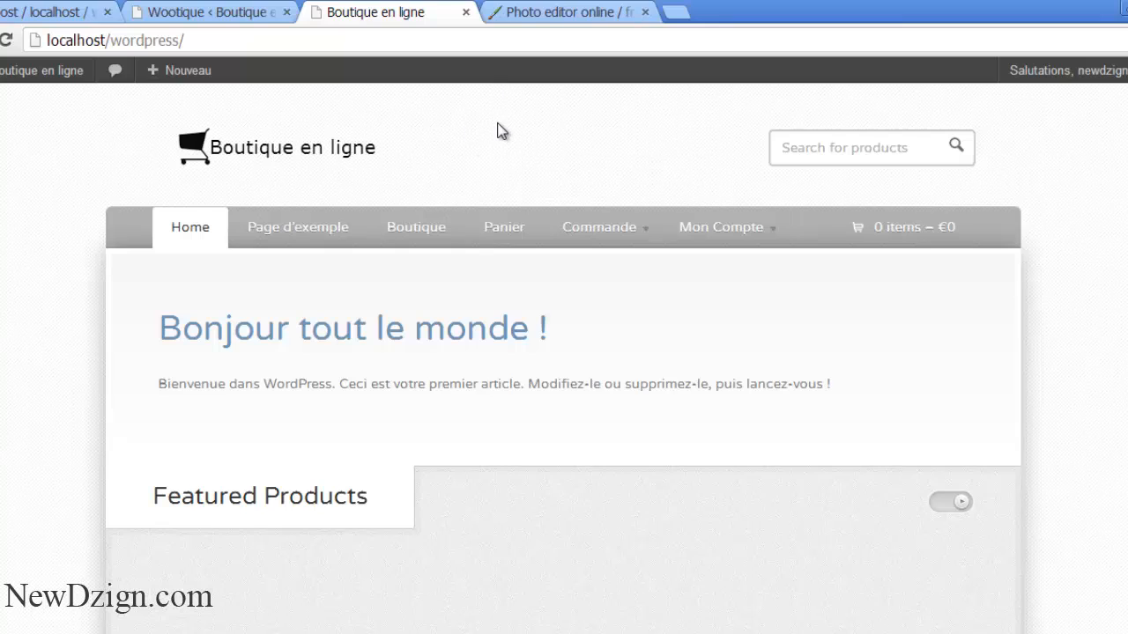
pyautogui.click(220, 11)
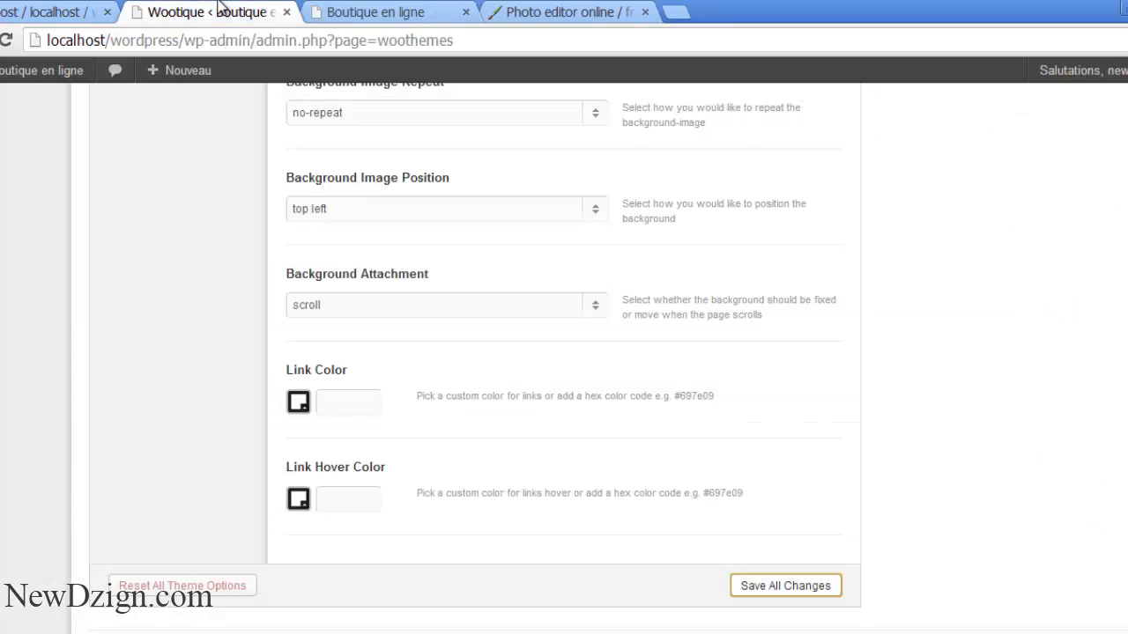
pyautogui.scroll(2, 382, 377)
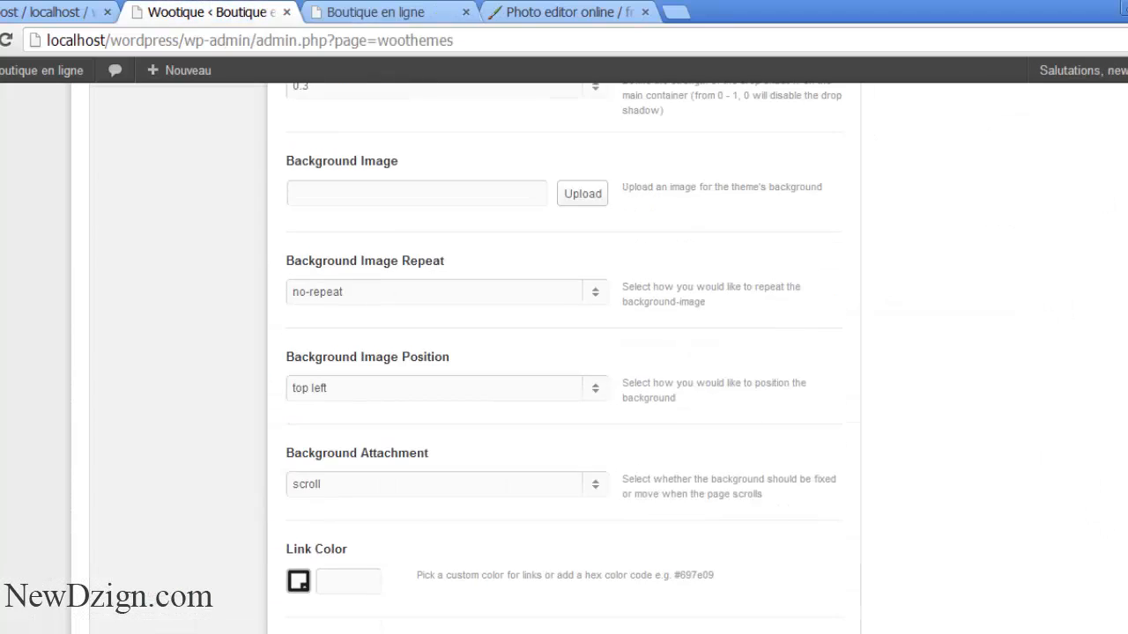
pyautogui.scroll(-2, 382, 377)
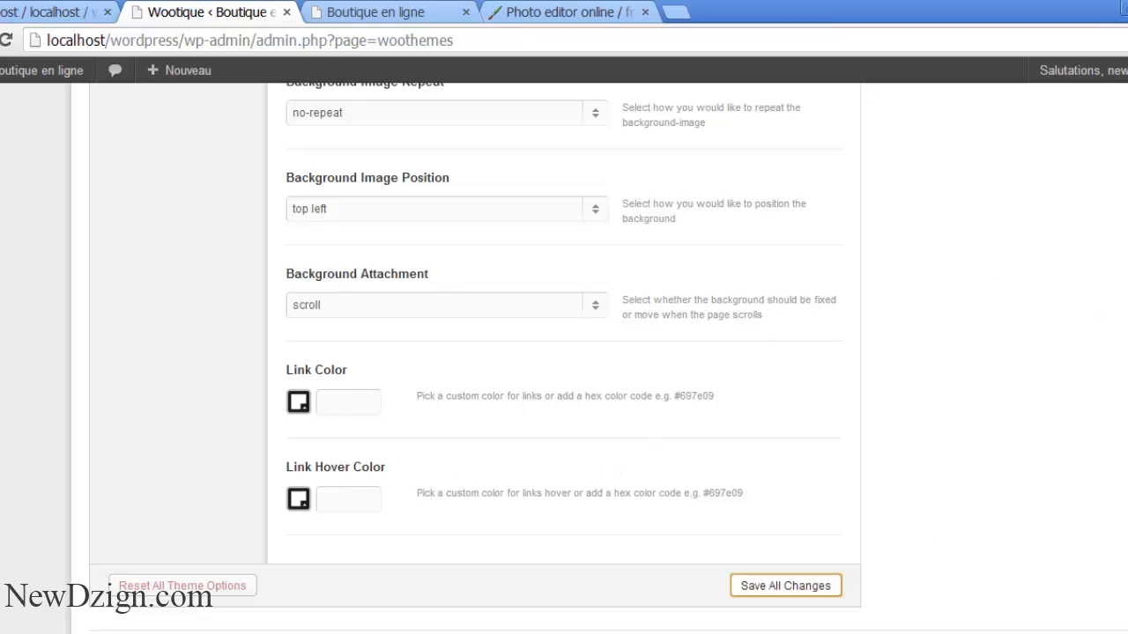
pyautogui.scroll(6, 564, 352)
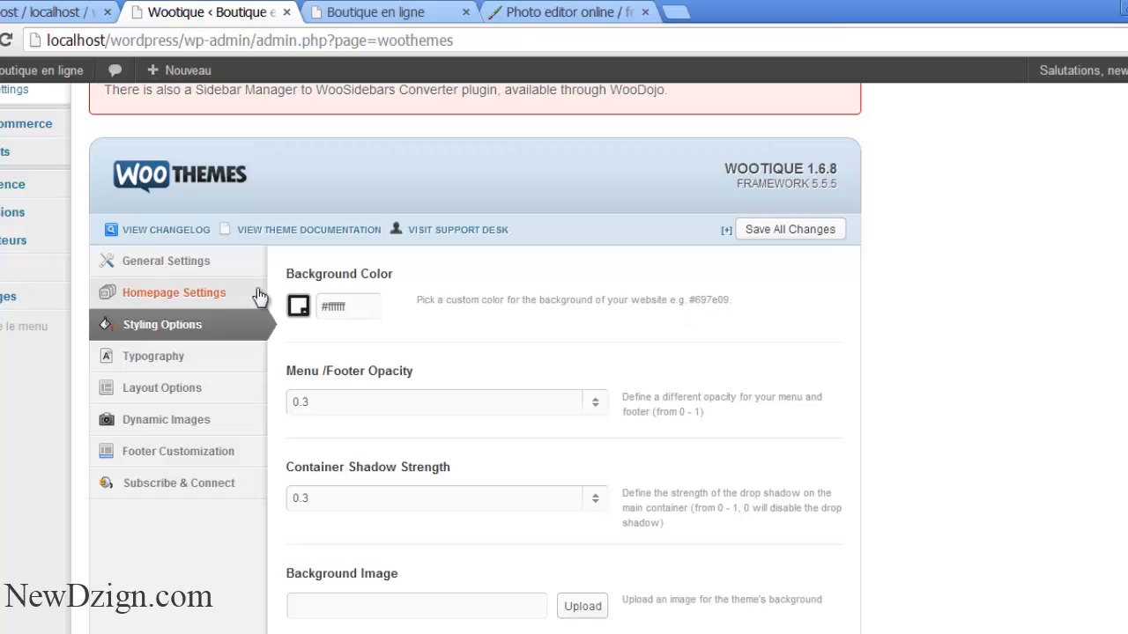
# Step: Look over the Wootique Typography settings, including the font size choices for general text and post titles
pyautogui.click(182, 362)
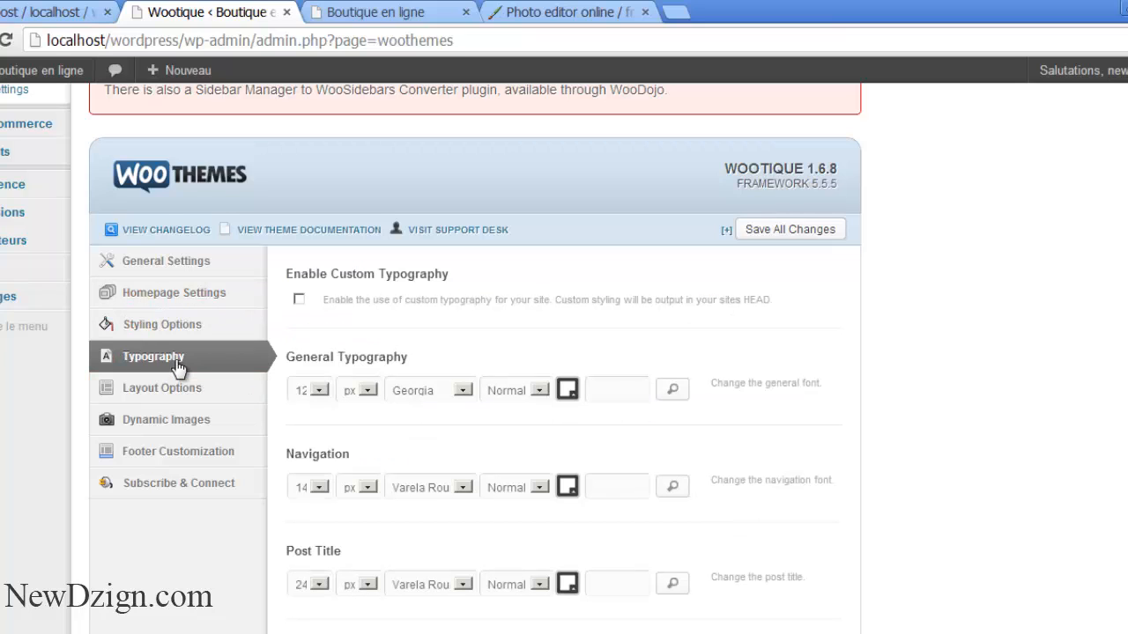
pyautogui.click(319, 391)
pyautogui.click(319, 393)
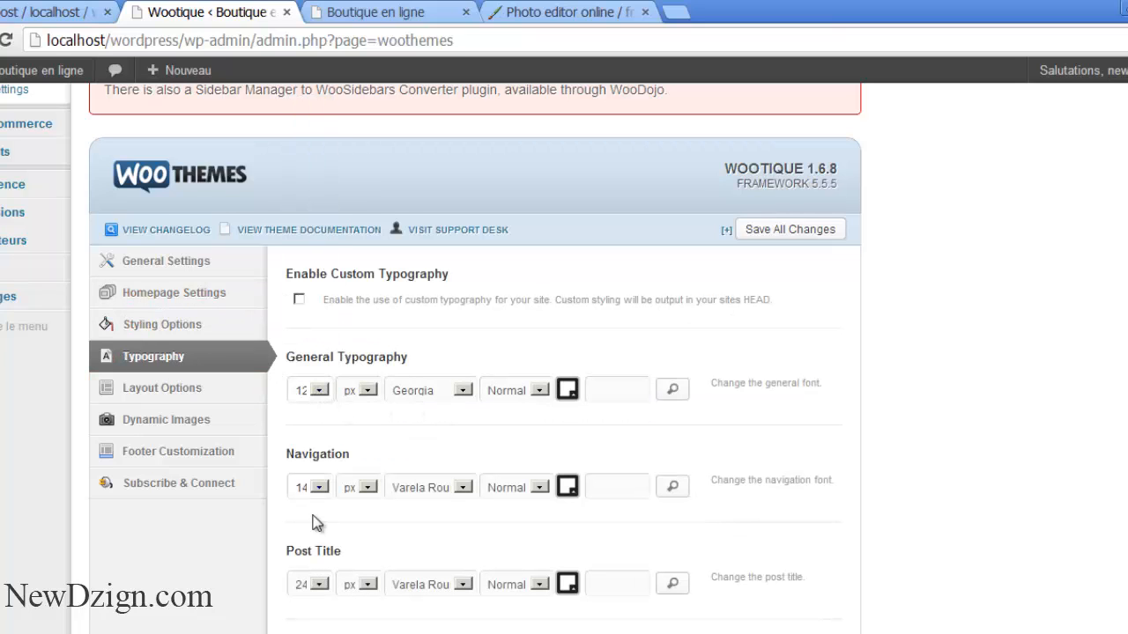
pyautogui.click(318, 585)
pyautogui.click(316, 585)
pyautogui.scroll(-4, 476, 353)
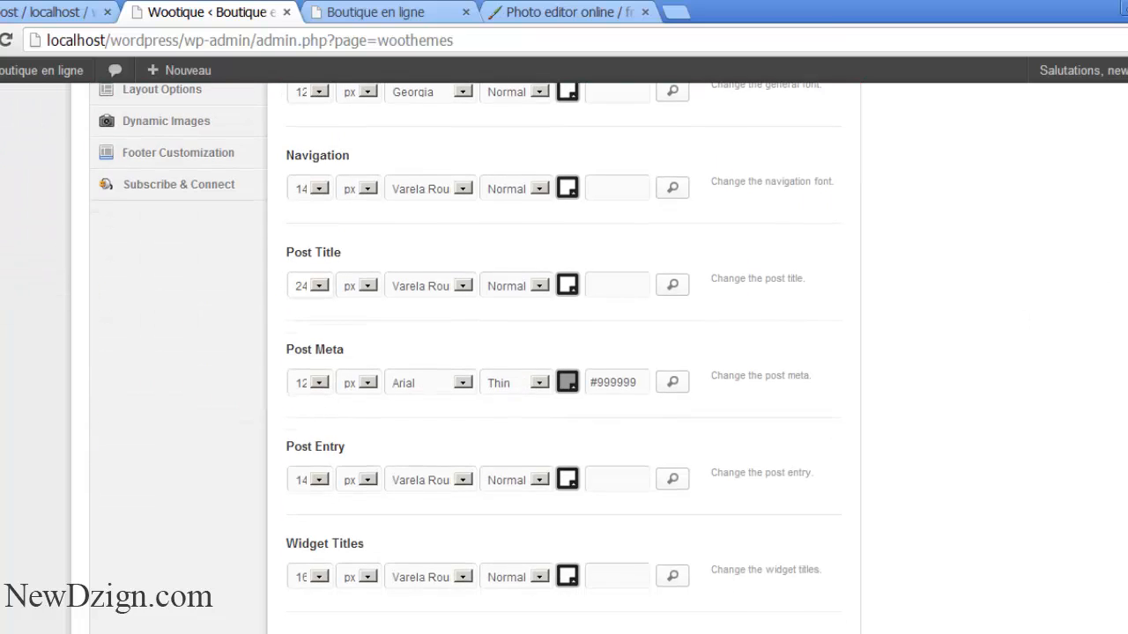
pyautogui.scroll(4, 476, 353)
pyautogui.scroll(-2, 476, 353)
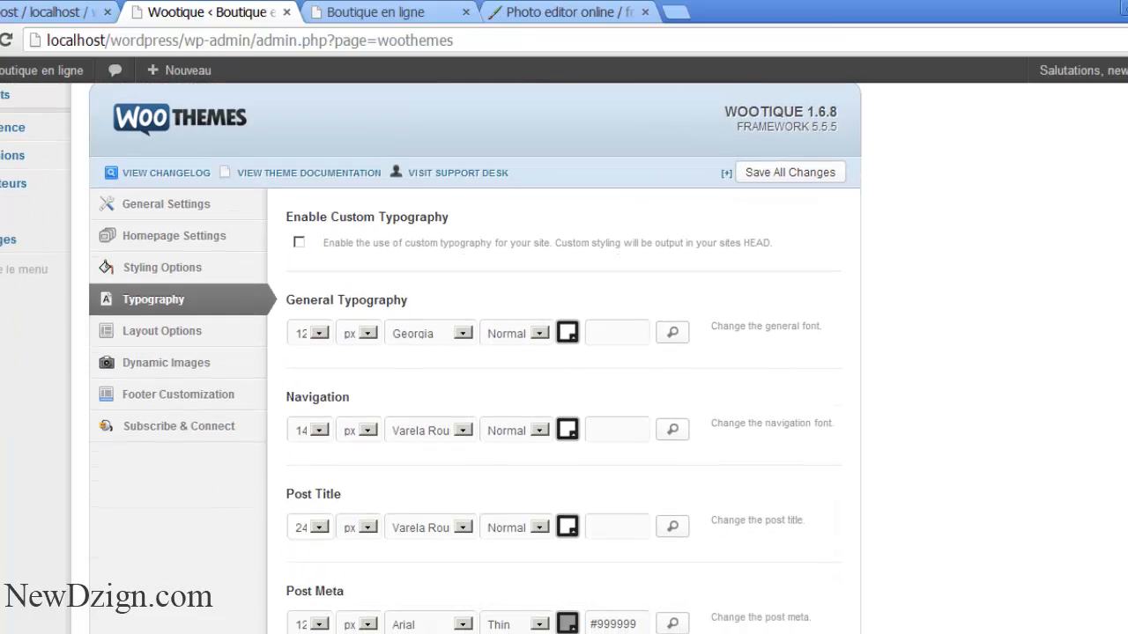
# Step: Open the Layout Options and compare the selected main layout with the sidebar placement on the storefront homepage
pyautogui.click(178, 342)
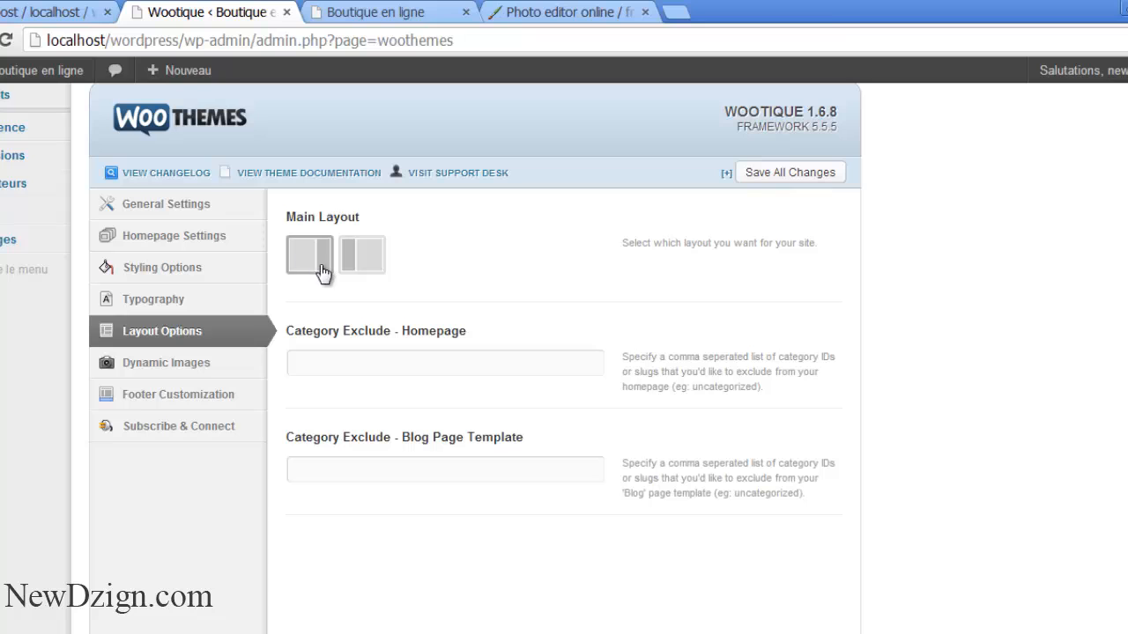
pyautogui.click(370, 11)
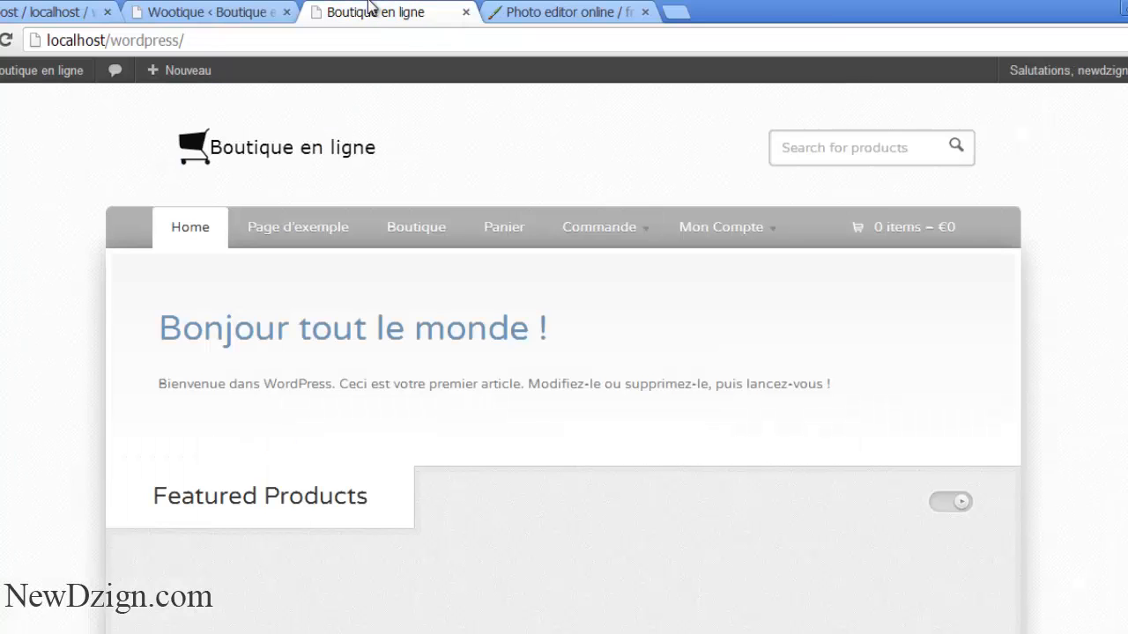
pyautogui.scroll(-7, 563, 352)
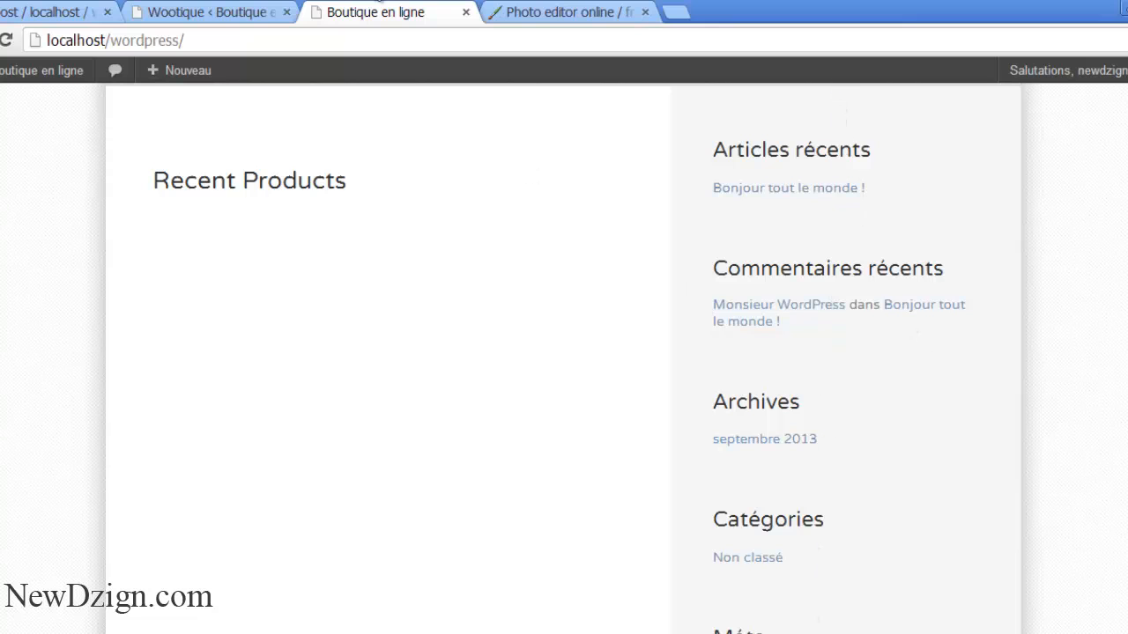
pyautogui.click(230, 11)
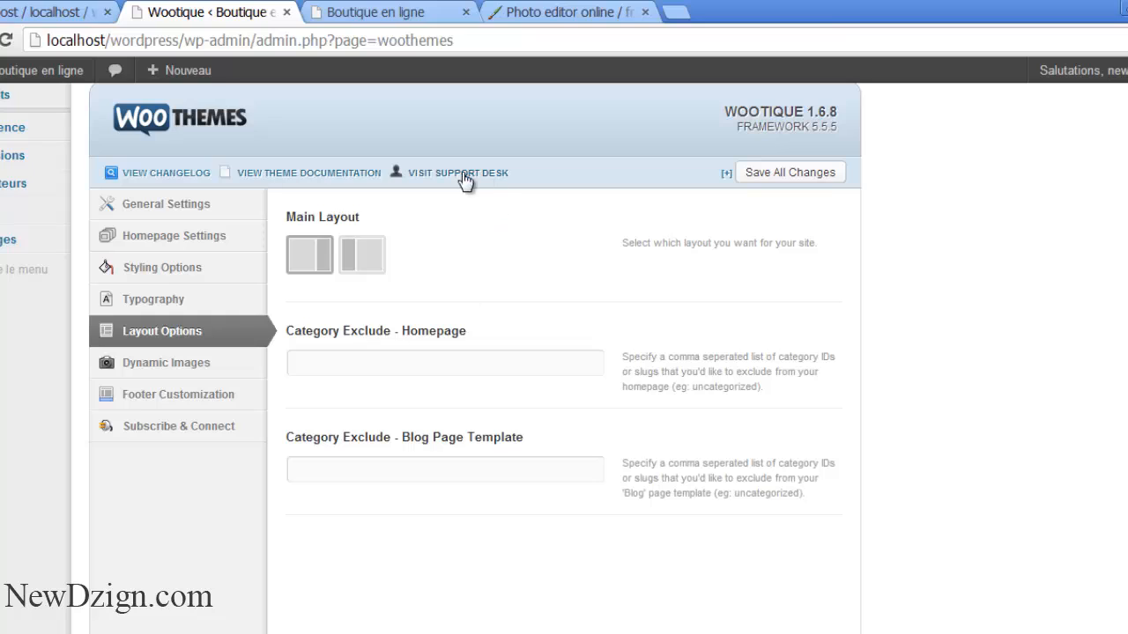
# Step: Try the main layout with the sidebar on the left, and switch back to the right-sidebar layout
pyautogui.click(361, 258)
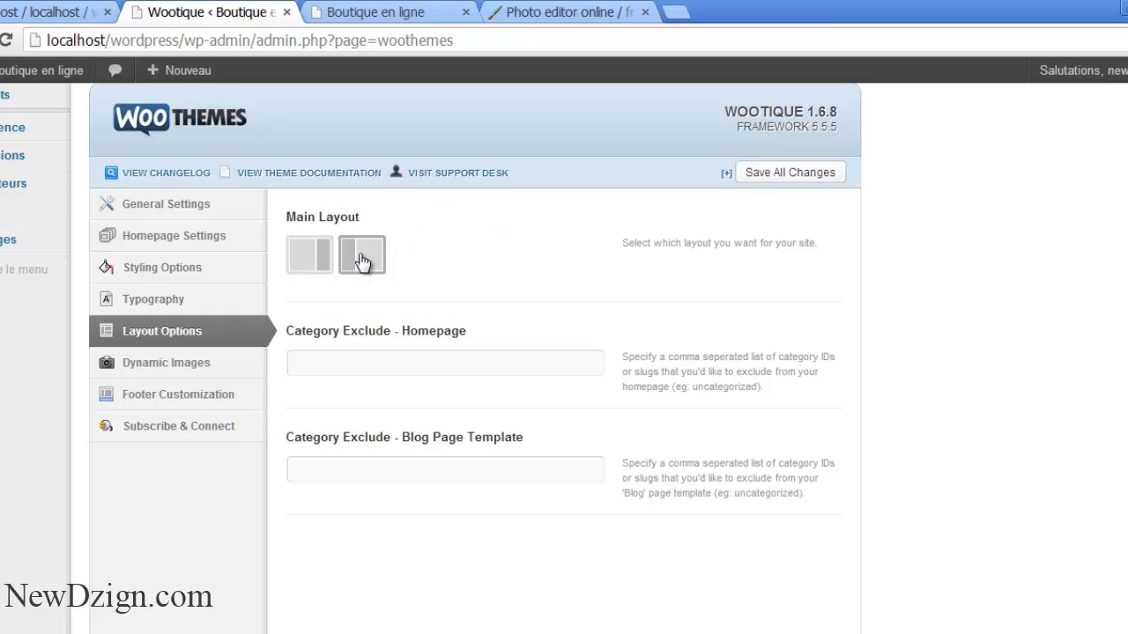
pyautogui.click(374, 11)
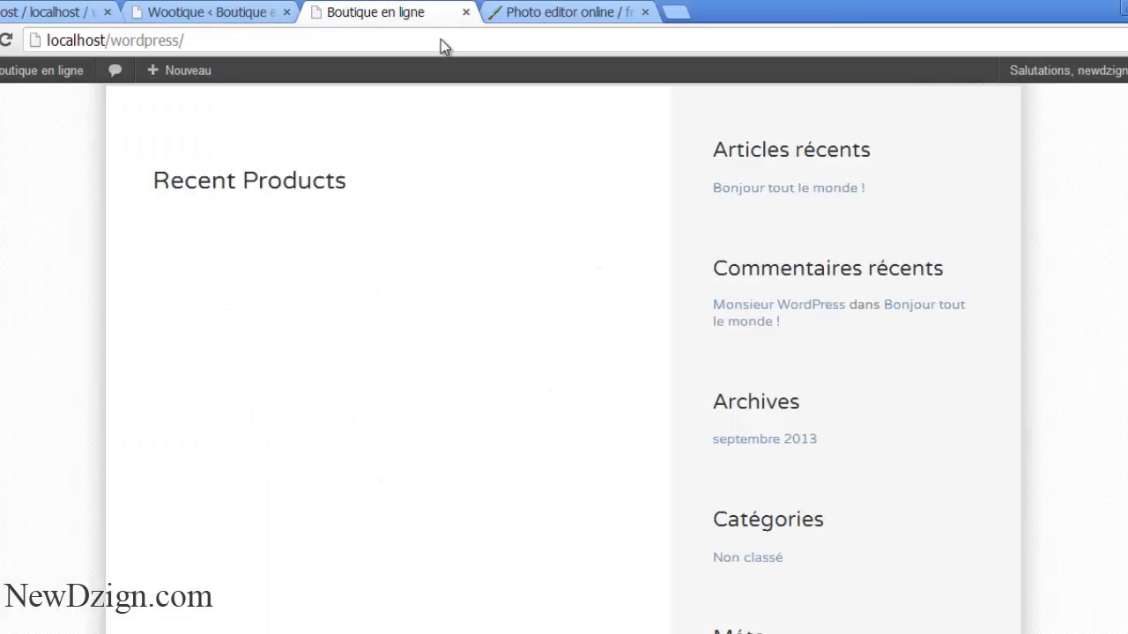
pyautogui.click(207, 11)
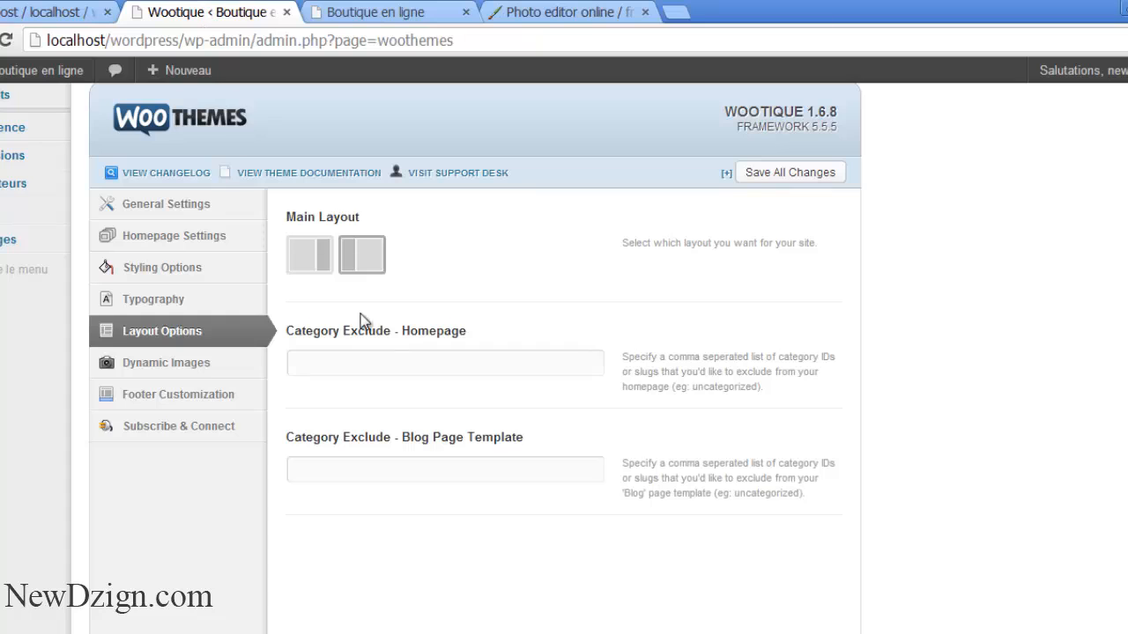
pyautogui.click(302, 258)
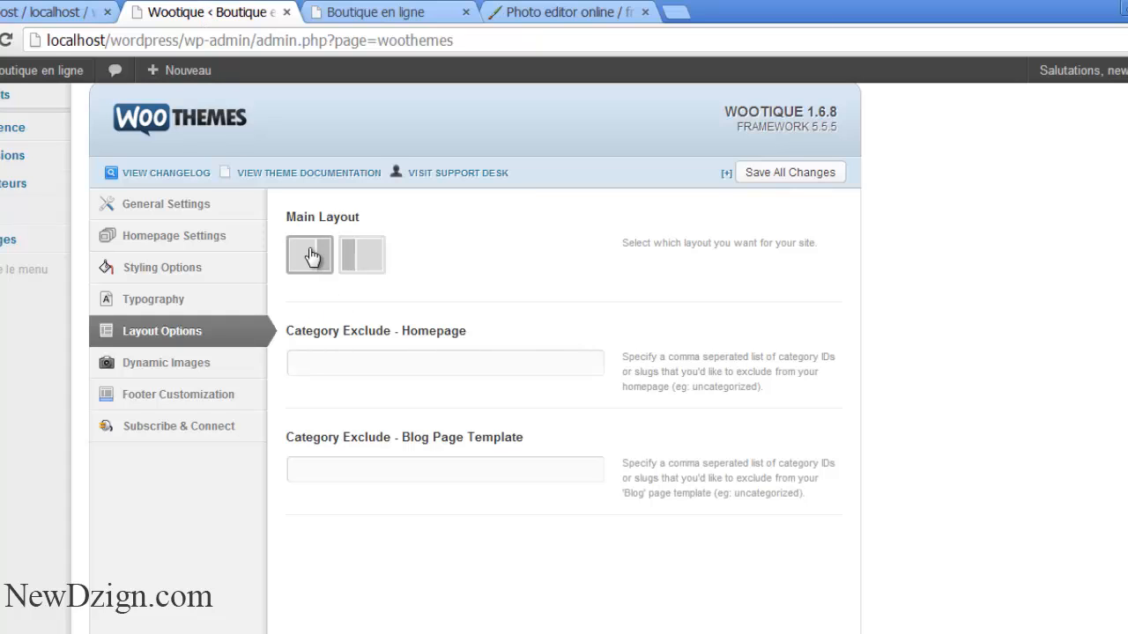
# Step: Look over the Footer Customization settings, from the footer widget areas to the custom footer texts
pyautogui.click(182, 396)
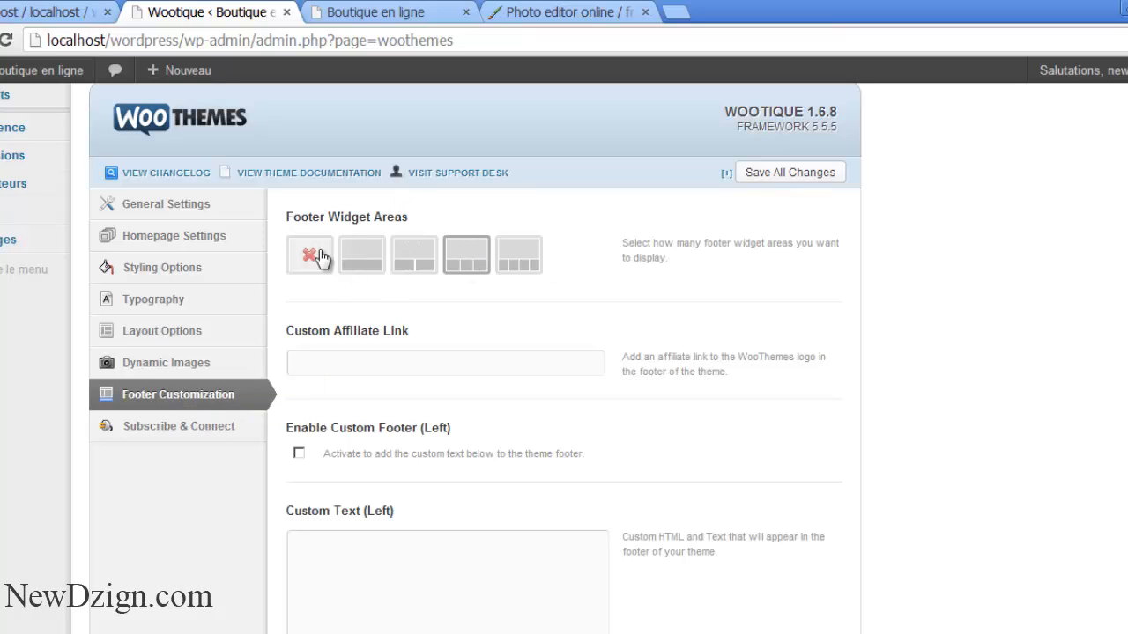
pyautogui.scroll(-2, 476, 358)
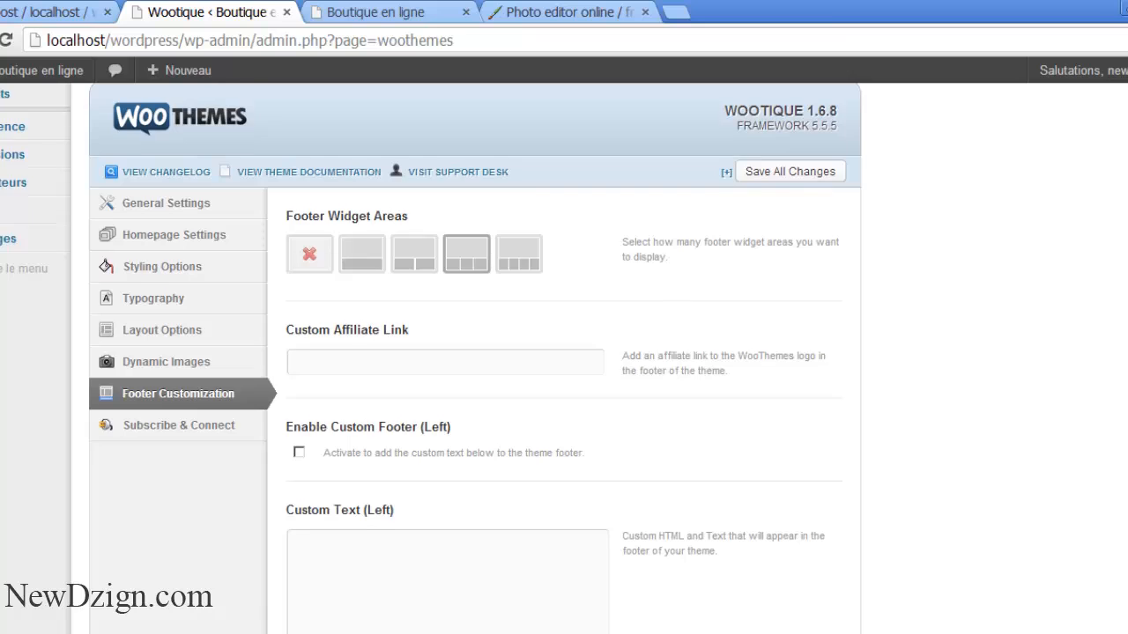
pyautogui.scroll(2, 475, 357)
pyautogui.scroll(-1, 475, 357)
pyautogui.scroll(-2, 476, 358)
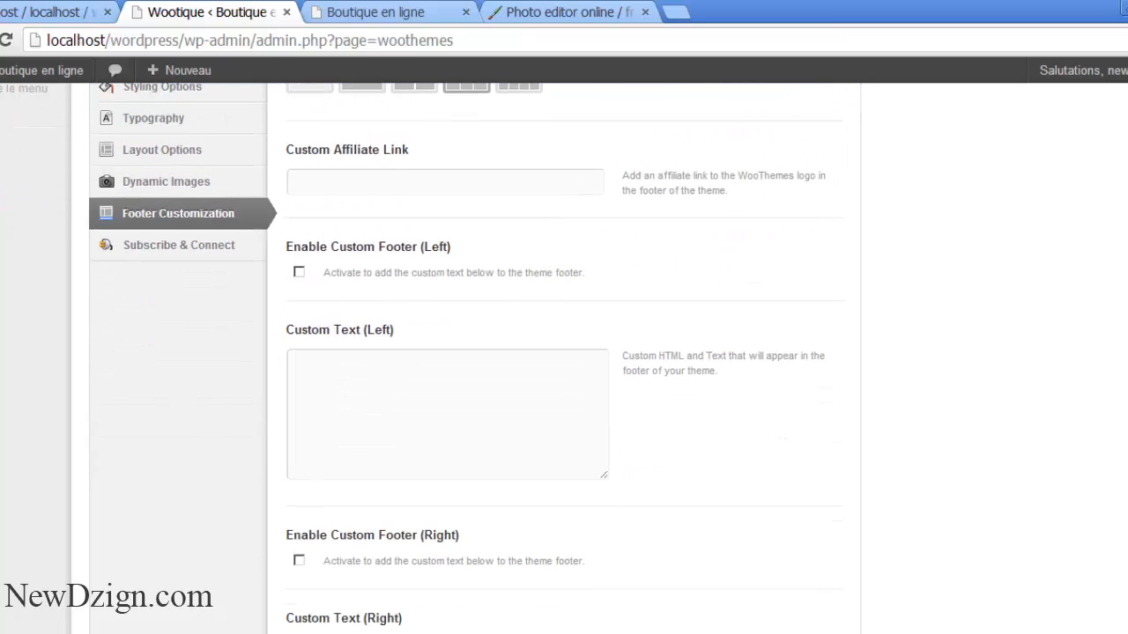
pyautogui.scroll(2, 828, 271)
pyautogui.scroll(-1, 828, 272)
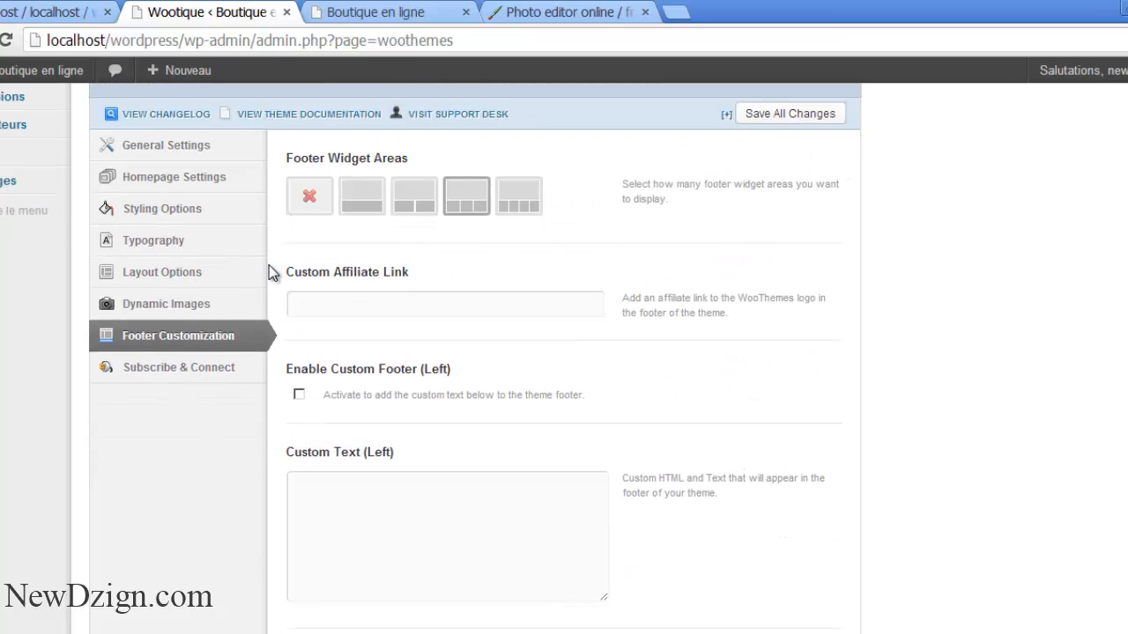
# Step: View the Dynamic Images settings and save all theme option changes
pyautogui.click(191, 311)
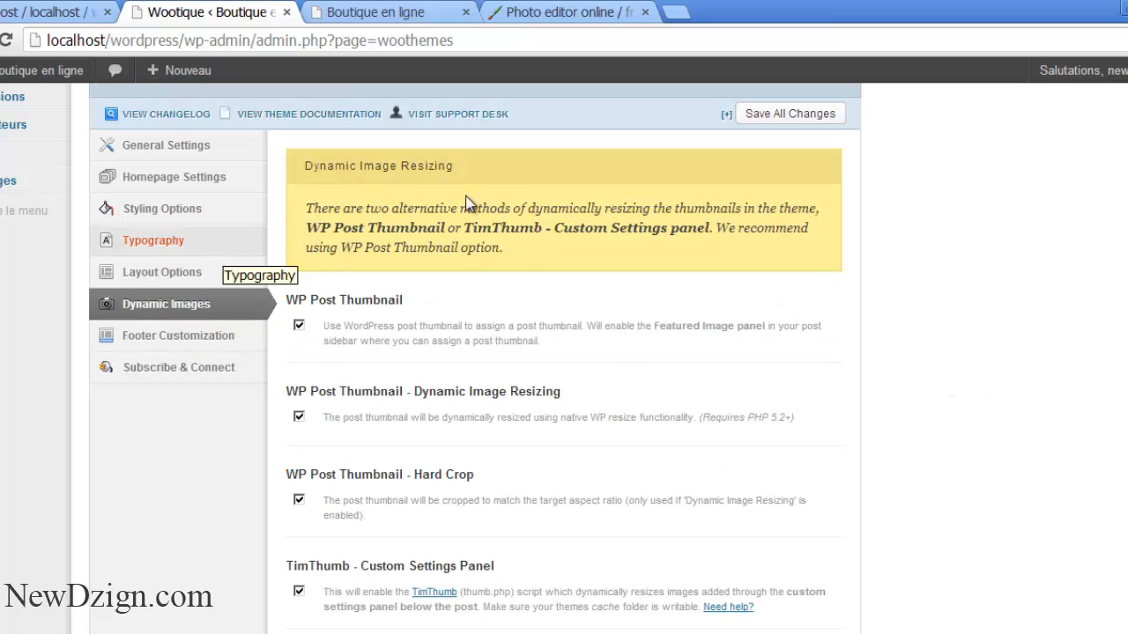
pyautogui.scroll(4, 885, 359)
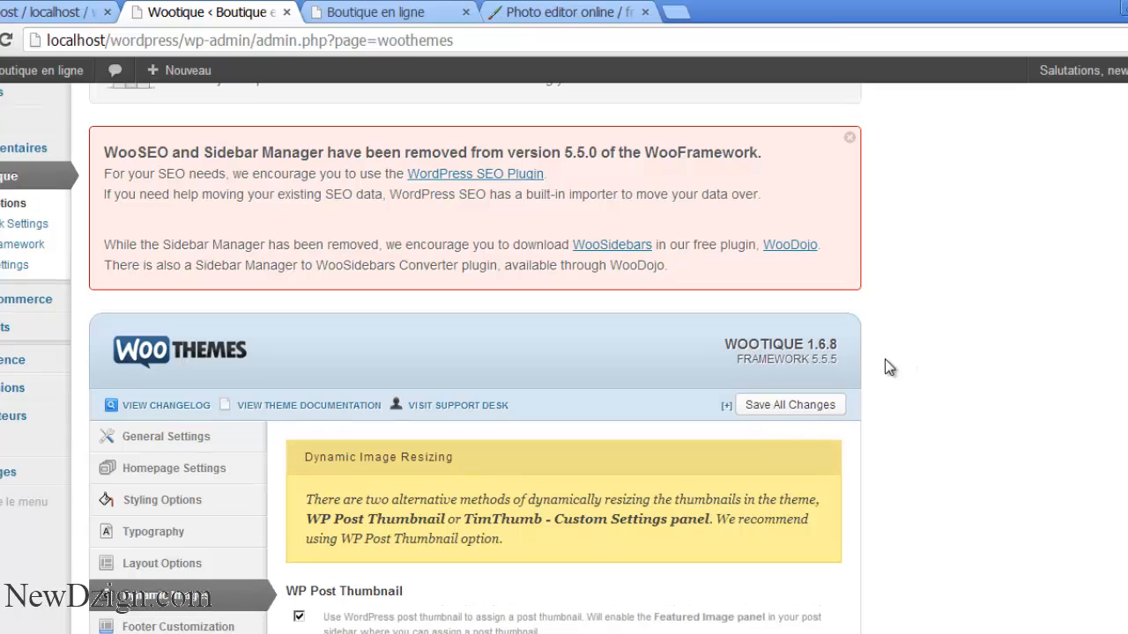
pyautogui.click(793, 407)
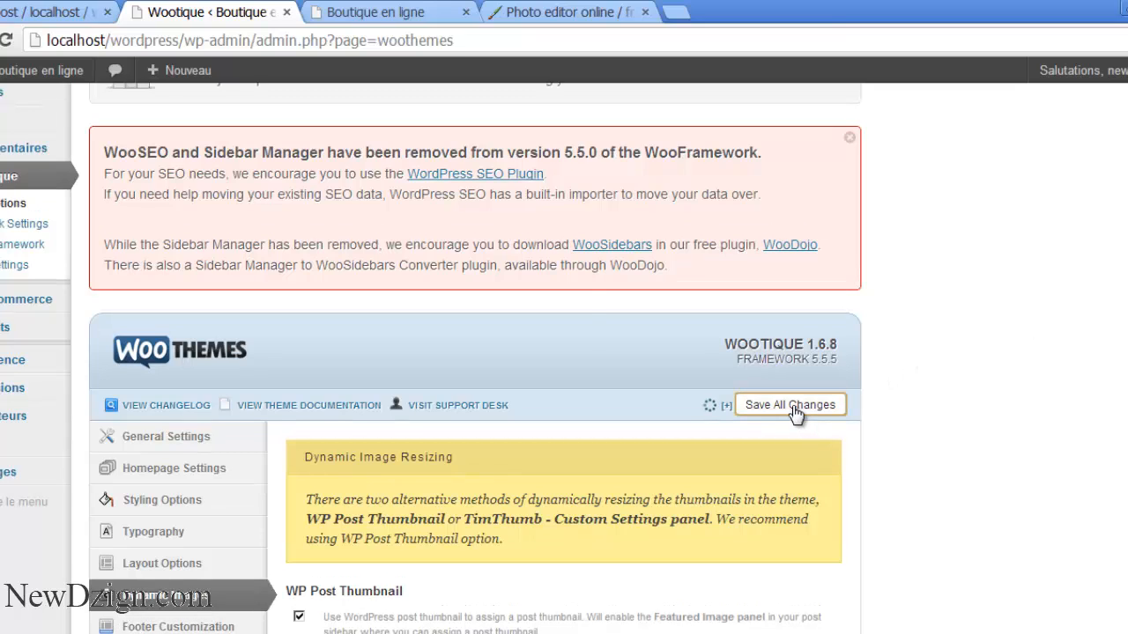
# Step: Reload the storefront homepage to check it with the saved theme options
pyautogui.click(367, 9)
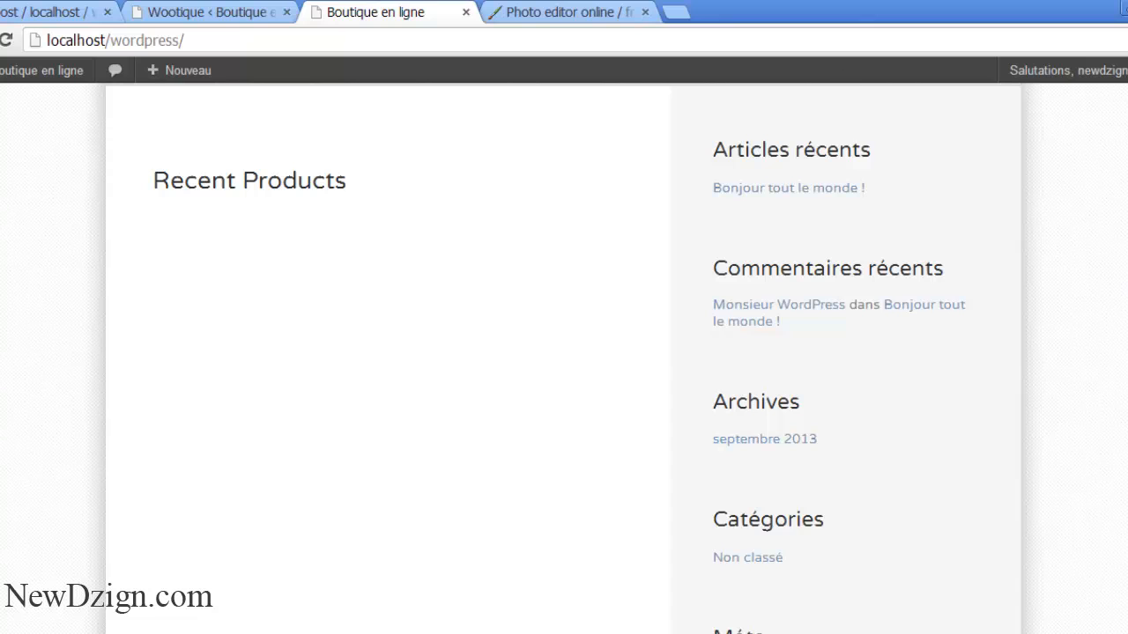
pyautogui.scroll(6, 564, 353)
pyautogui.click(446, 40)
pyautogui.press('Return')
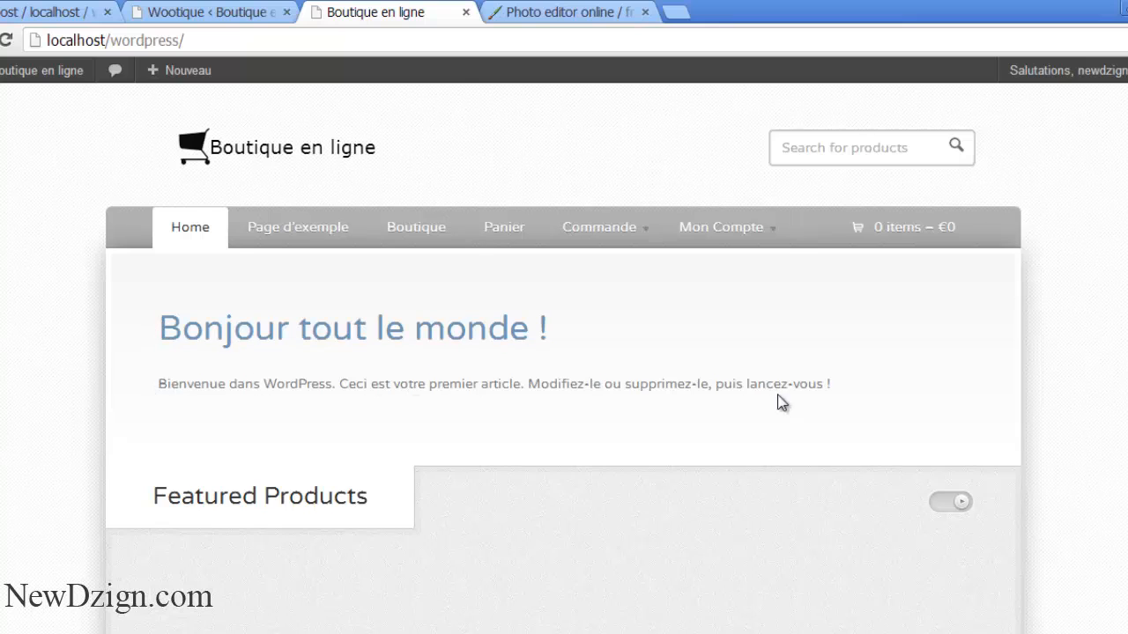
# Step: Disable displaying the latest post above the slider in the Wootique Homepage Settings and save all changes
pyautogui.click(183, 19)
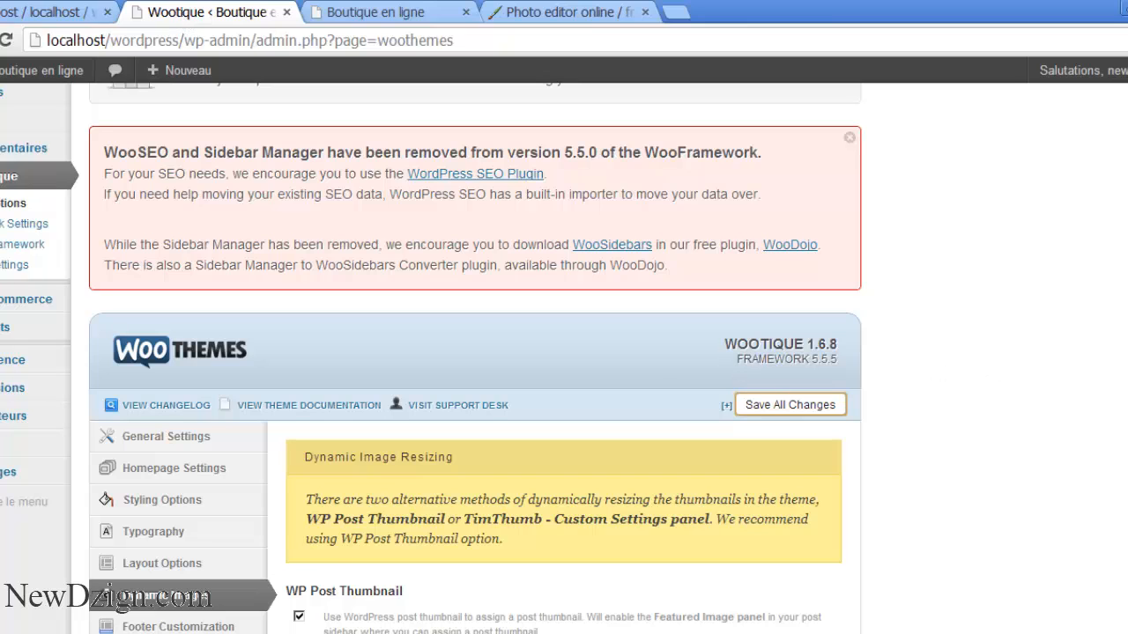
pyautogui.click(185, 474)
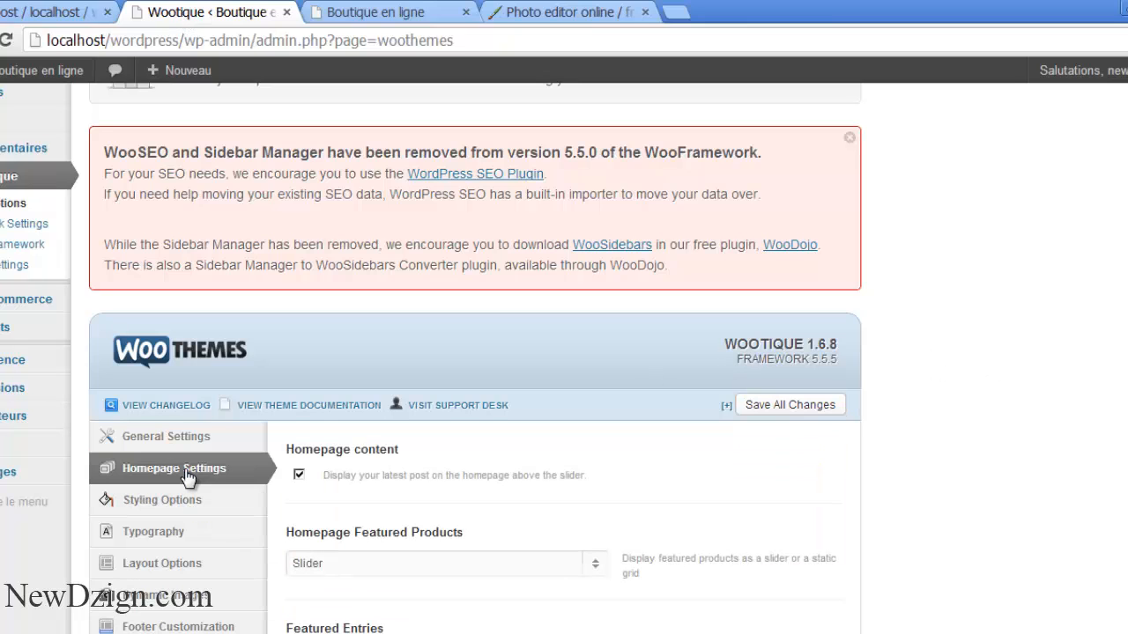
pyautogui.click(299, 474)
pyautogui.scroll(-4, 1008, 528)
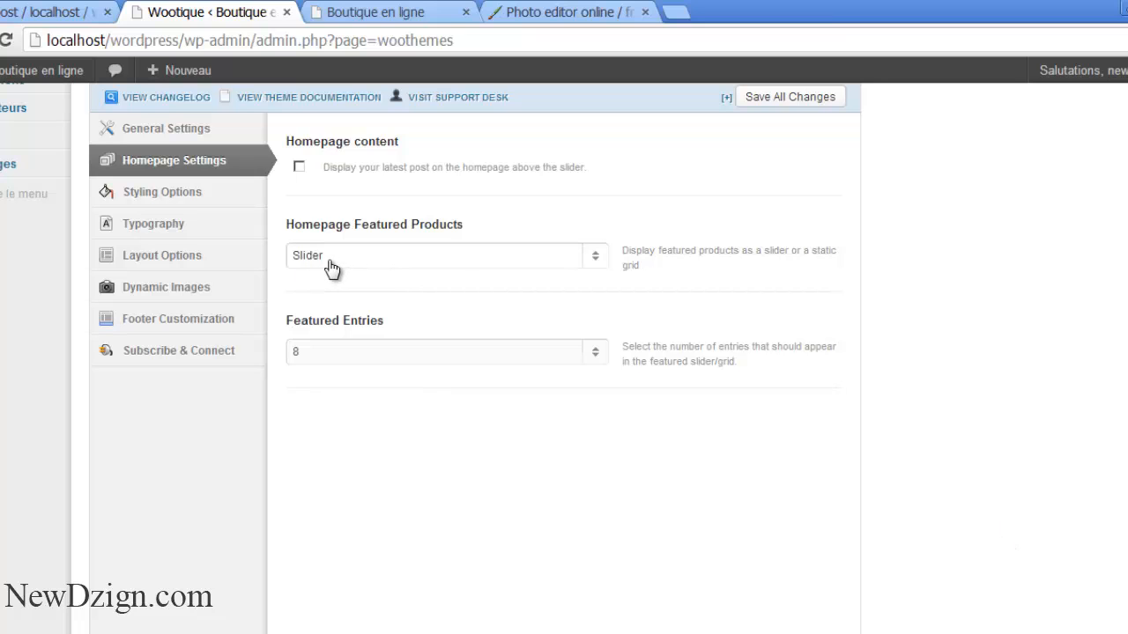
pyautogui.click(801, 98)
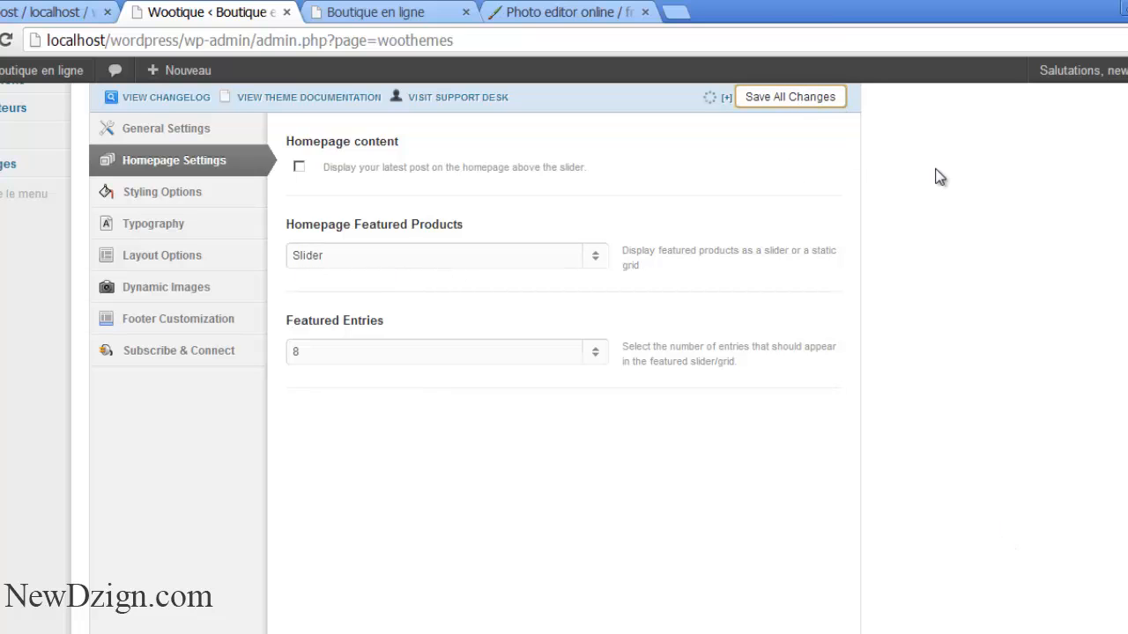
# Step: Reload the storefront, review the homepage from header to footer, and open the Boutique page
pyautogui.click(374, 11)
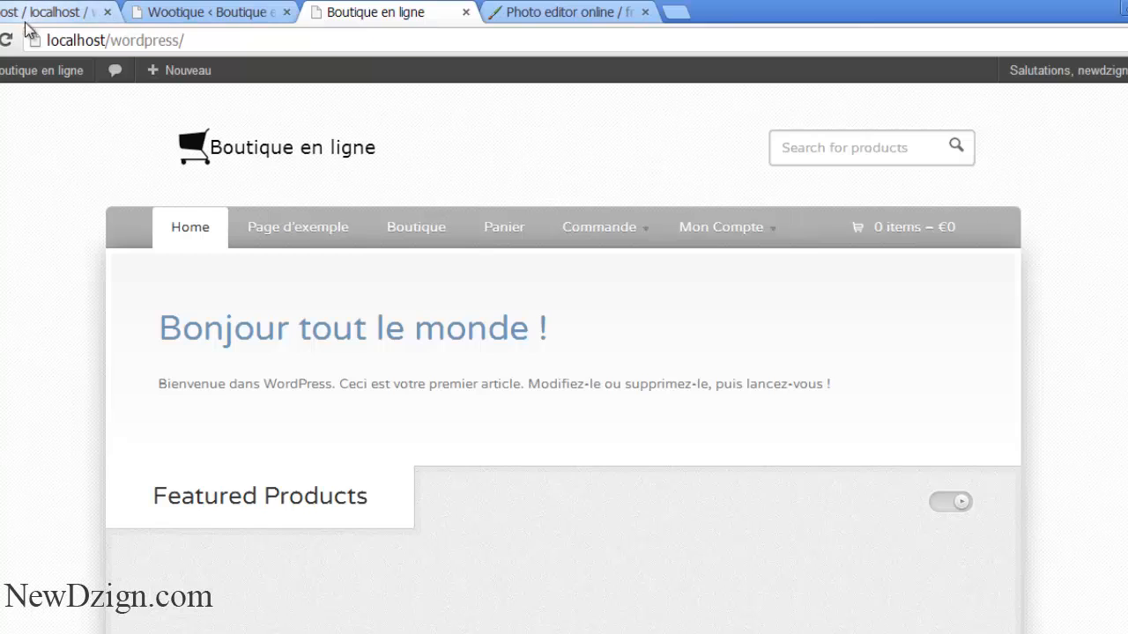
pyautogui.click(6, 39)
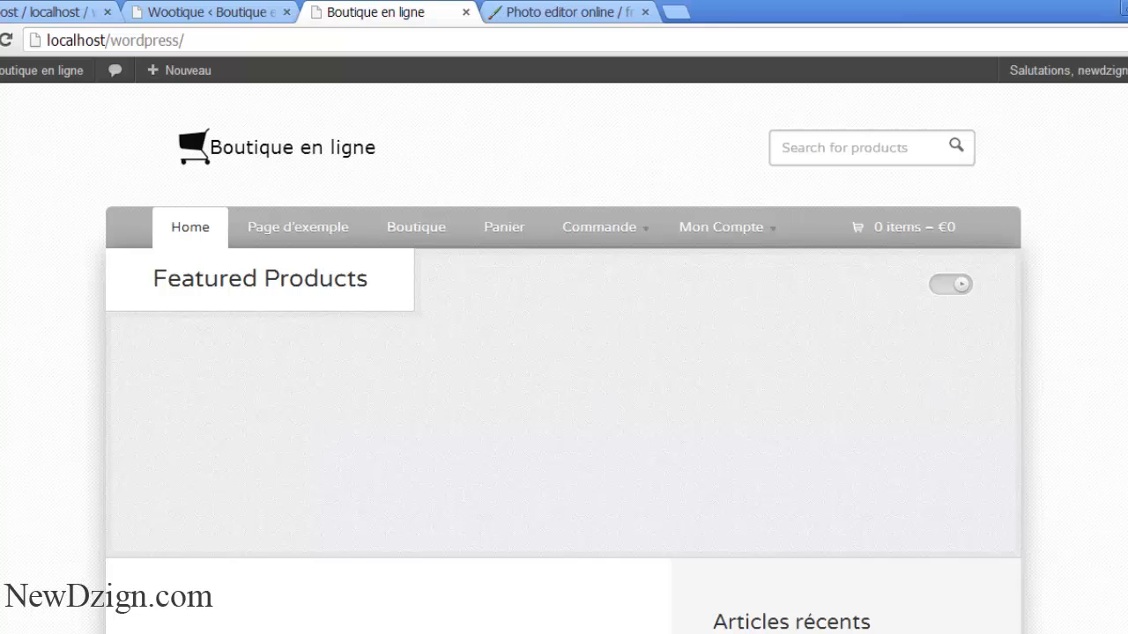
pyautogui.scroll(-7, 564, 352)
pyautogui.scroll(6, 563, 352)
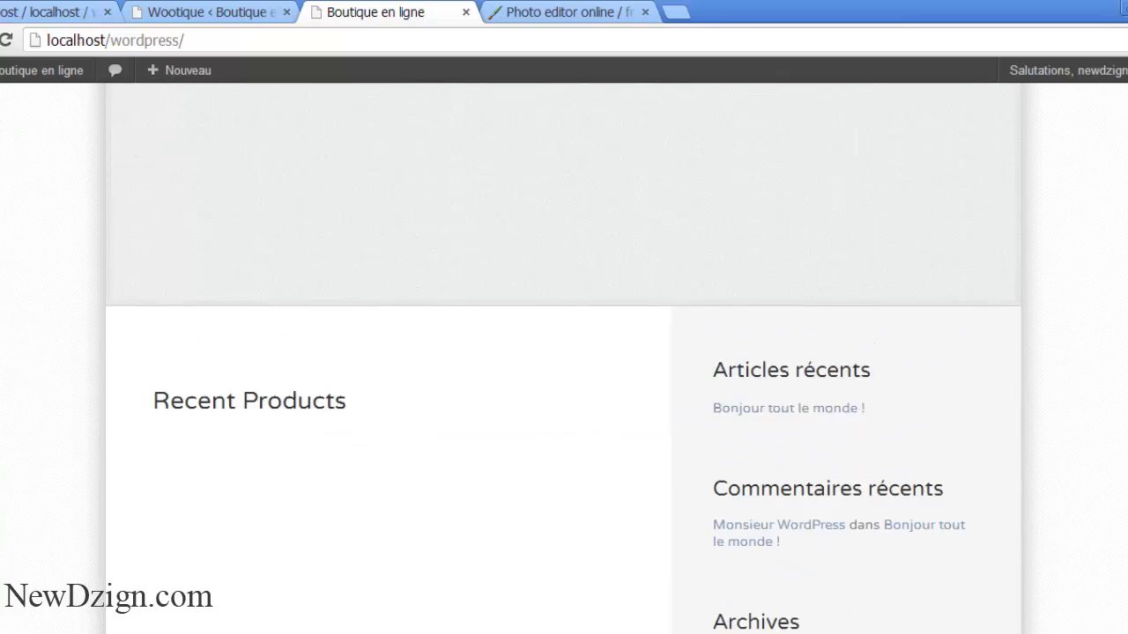
pyautogui.scroll(-8, 564, 352)
pyautogui.scroll(8, 564, 352)
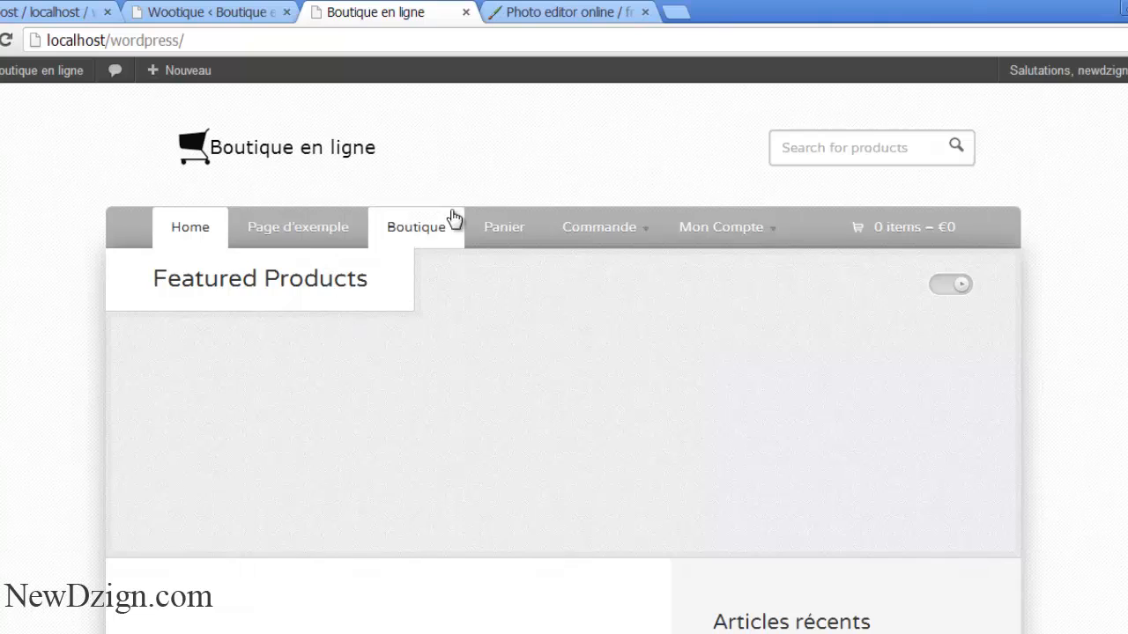
pyautogui.click(407, 235)
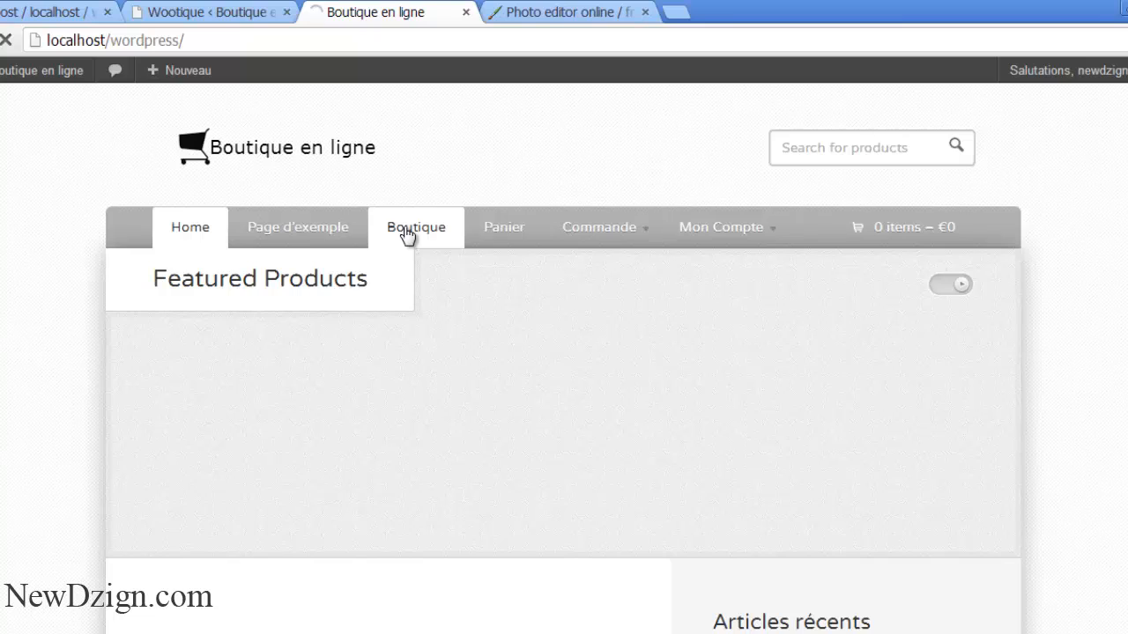